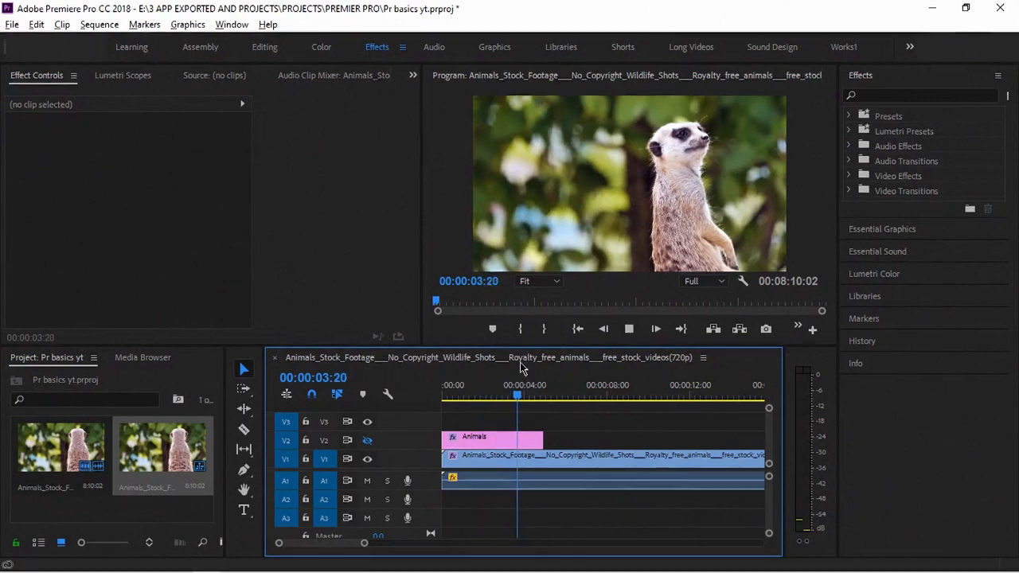
Stop playback, select the animal footage clip on V1 and place the playhead at 00:00:02:01.
key(space)
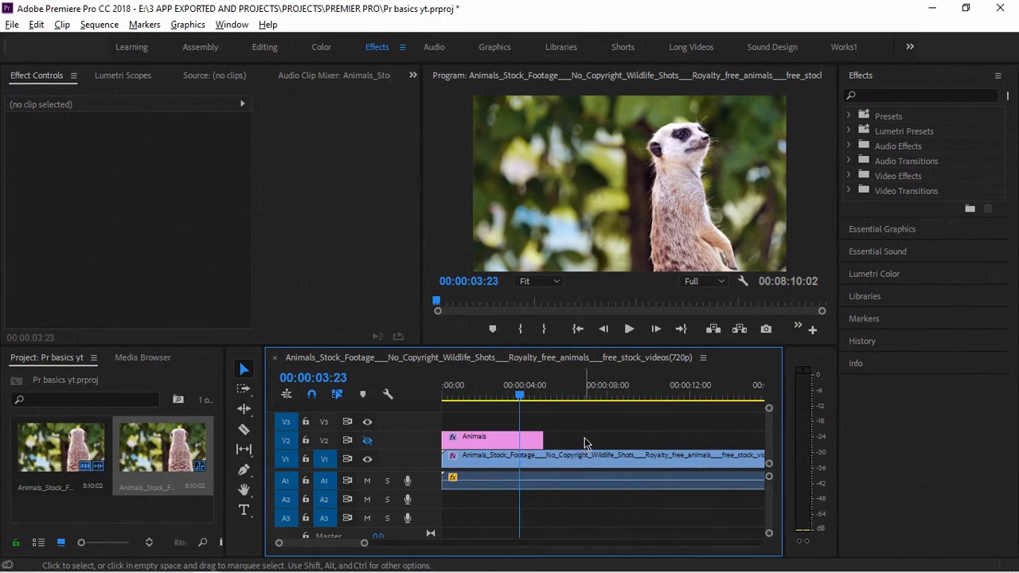
click(498, 390)
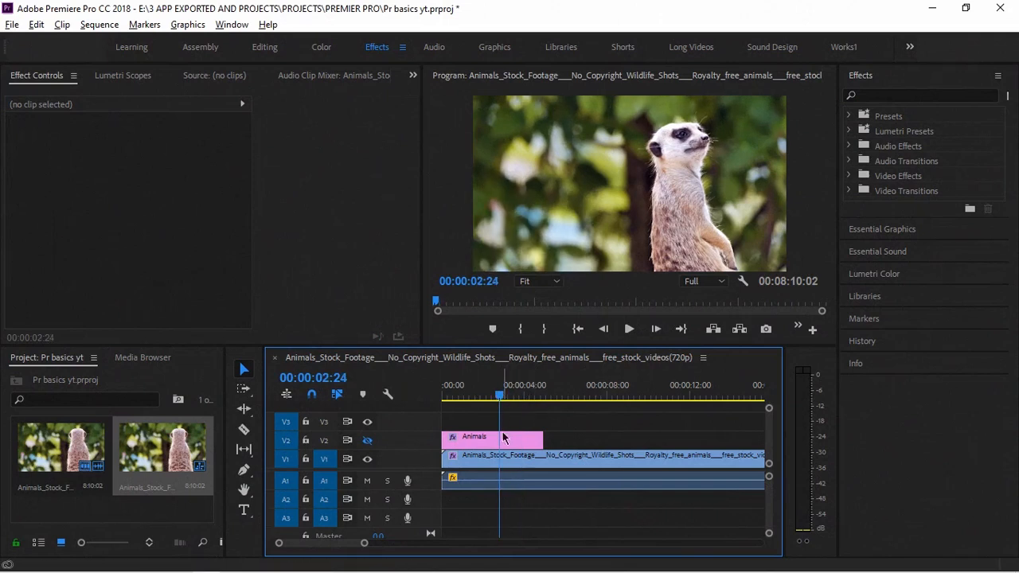
click(519, 457)
click(517, 443)
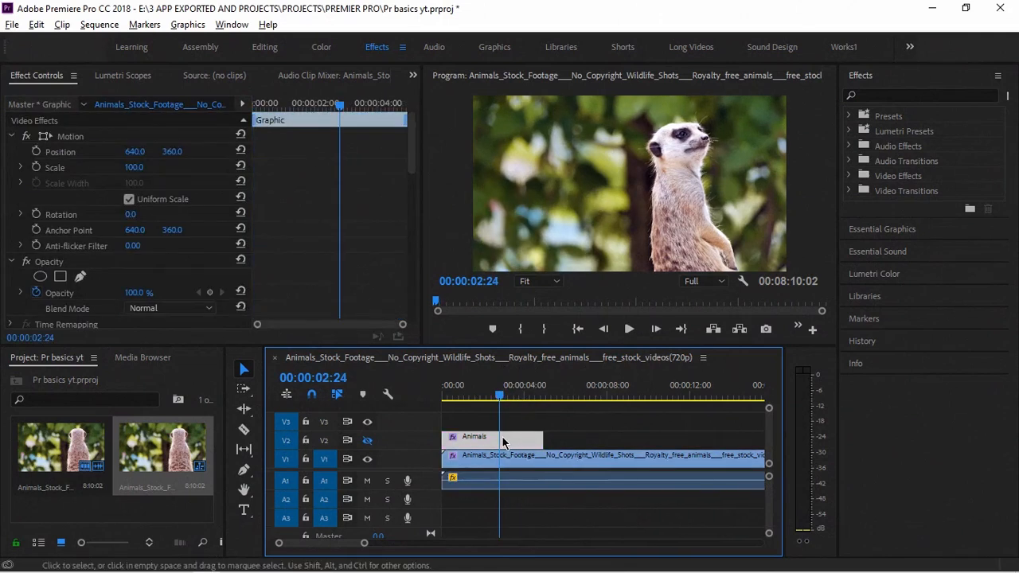
click(551, 462)
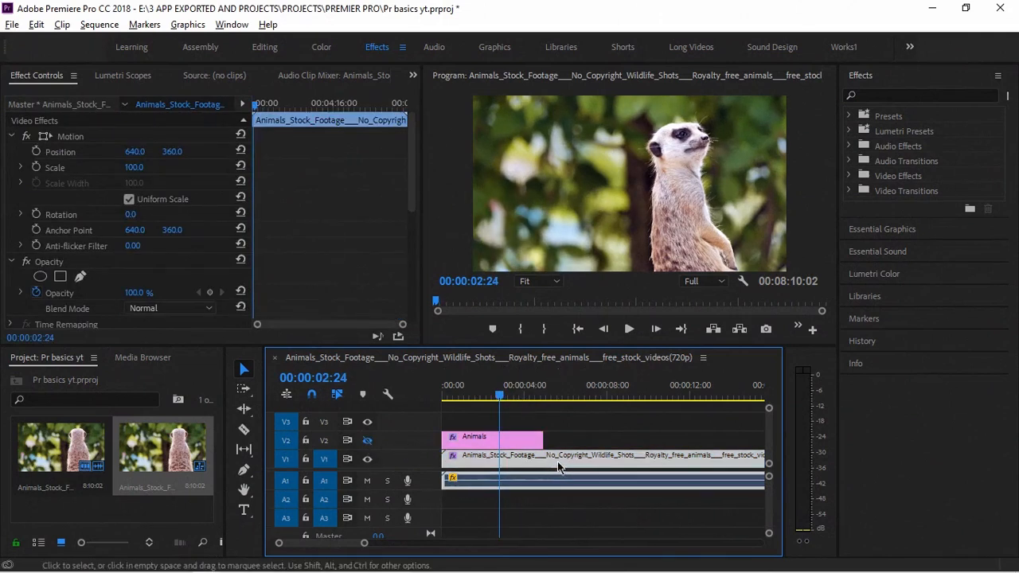
mouse_move(477, 393)
mouse_down()
mouse_move(448, 392)
mouse_move(482, 411)
mouse_up()
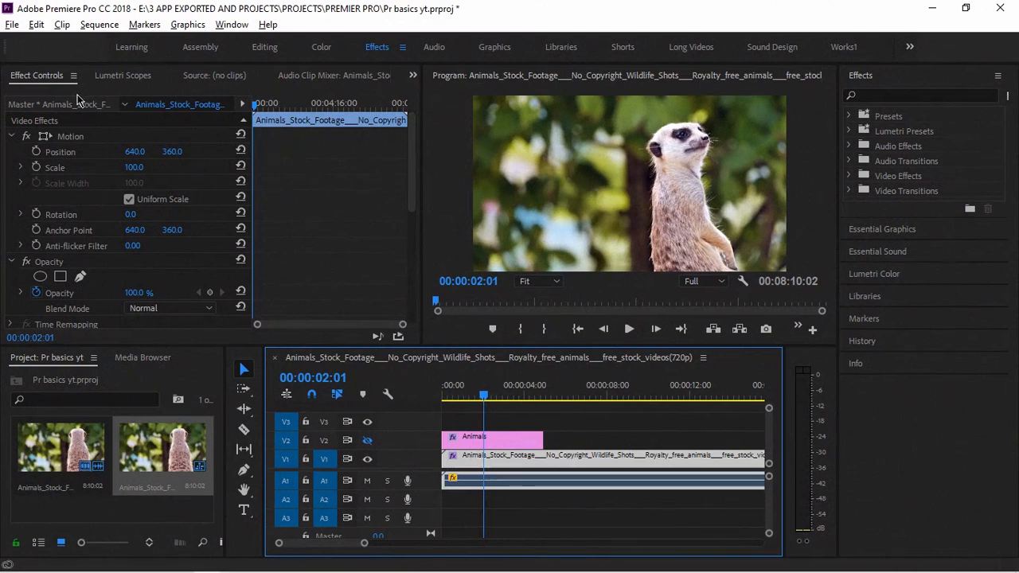
Try a vertical Position value of 722 on the footage clip, and reset the Position parameter.
scroll(137, 174, down, 4)
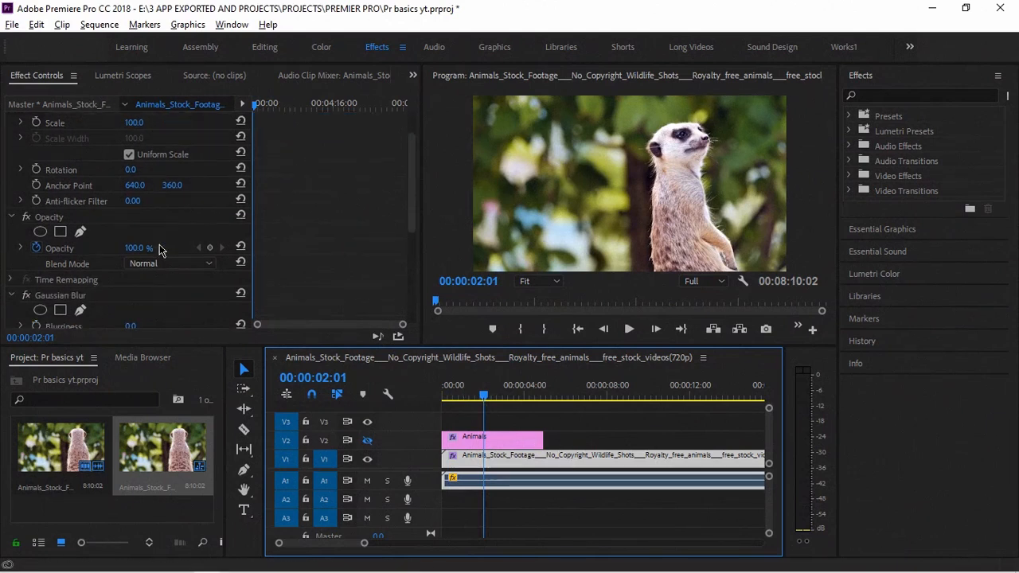
scroll(146, 287, up, 4)
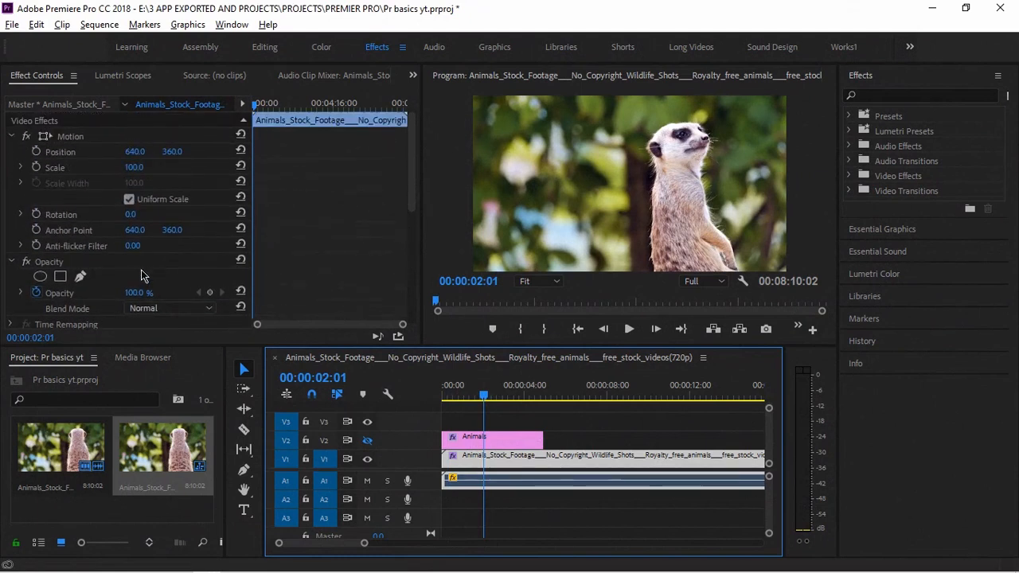
click(172, 151)
text(722)
key(Return)
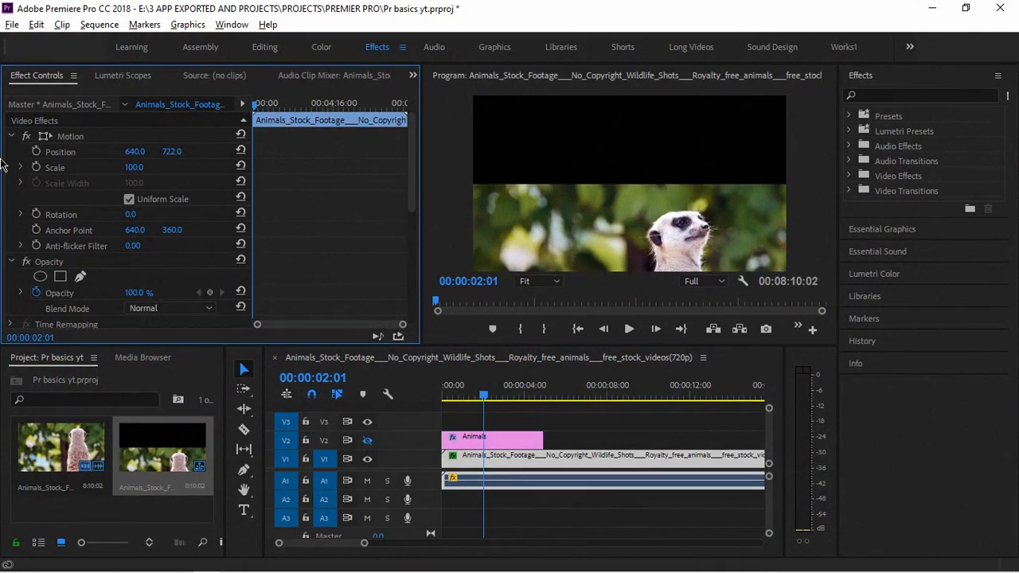
click(241, 151)
Try changing the clip's Scale, Anchor Point and Rotation, undoing each change.
drag(132, 167, 178, 167)
key(ctrl+z)
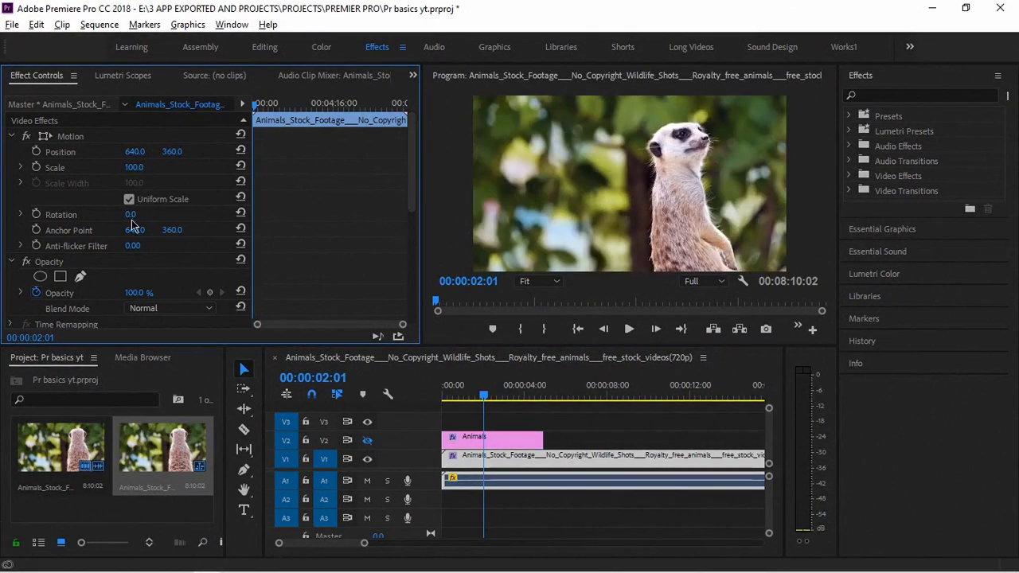
drag(135, 230, 239, 230)
key(ctrl+z)
drag(130, 214, 150, 214)
key(ctrl+z)
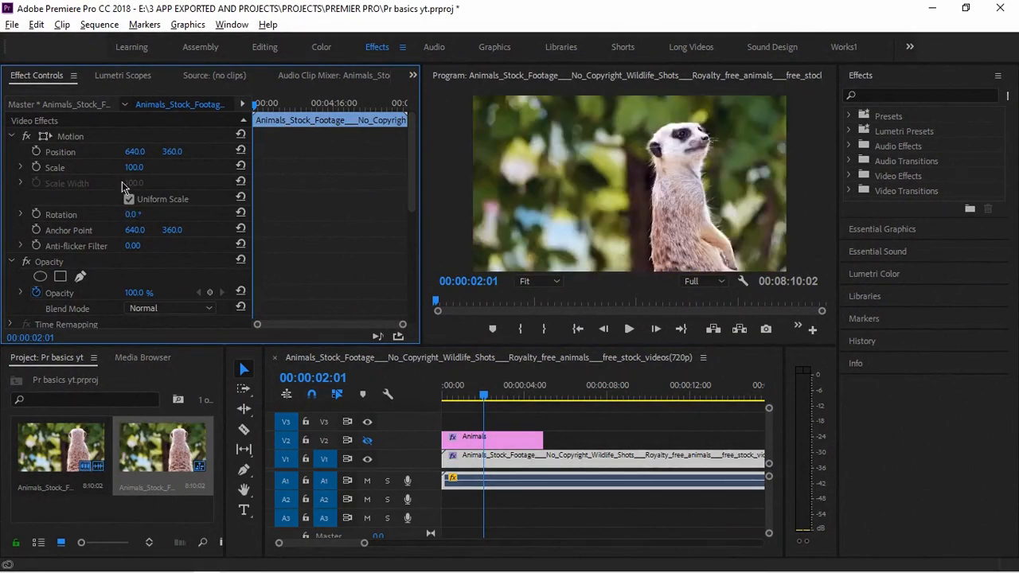
Examine the clip's Motion properties, from Position and Scale to Anchor Point and Anti-flicker Filter, and their animation toggles.
click(109, 152)
click(68, 167)
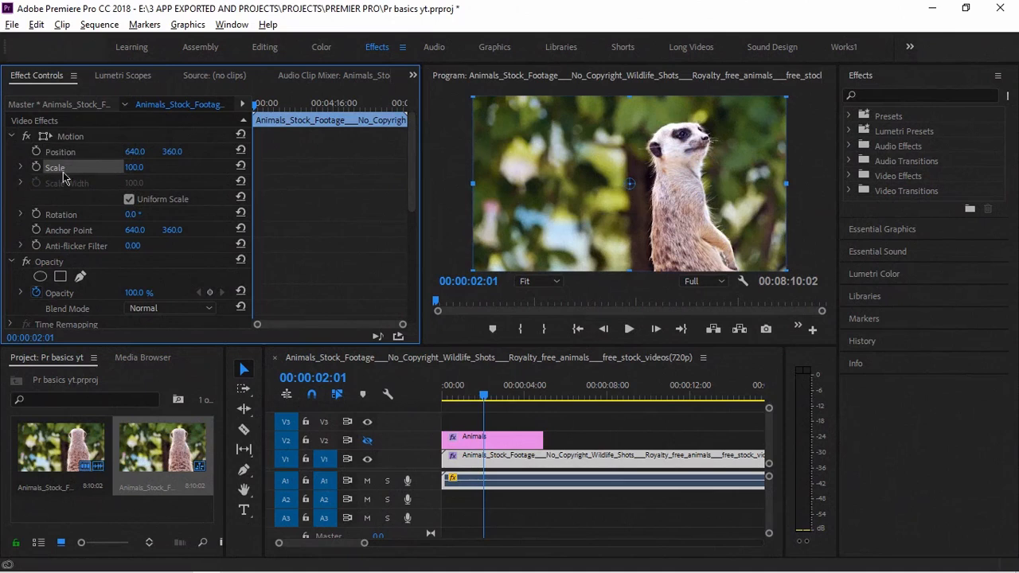
click(62, 216)
click(60, 232)
click(67, 248)
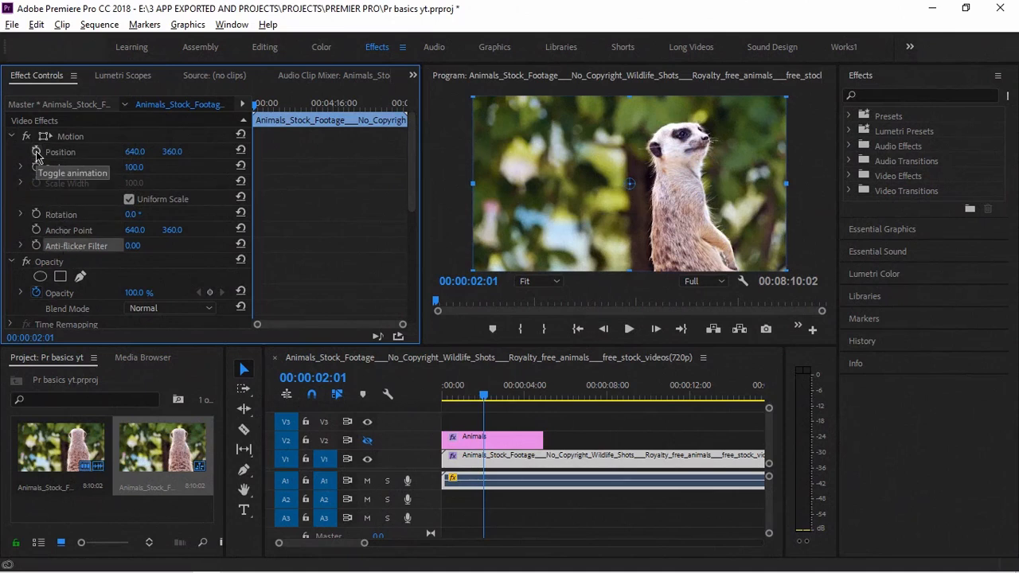
click(60, 153)
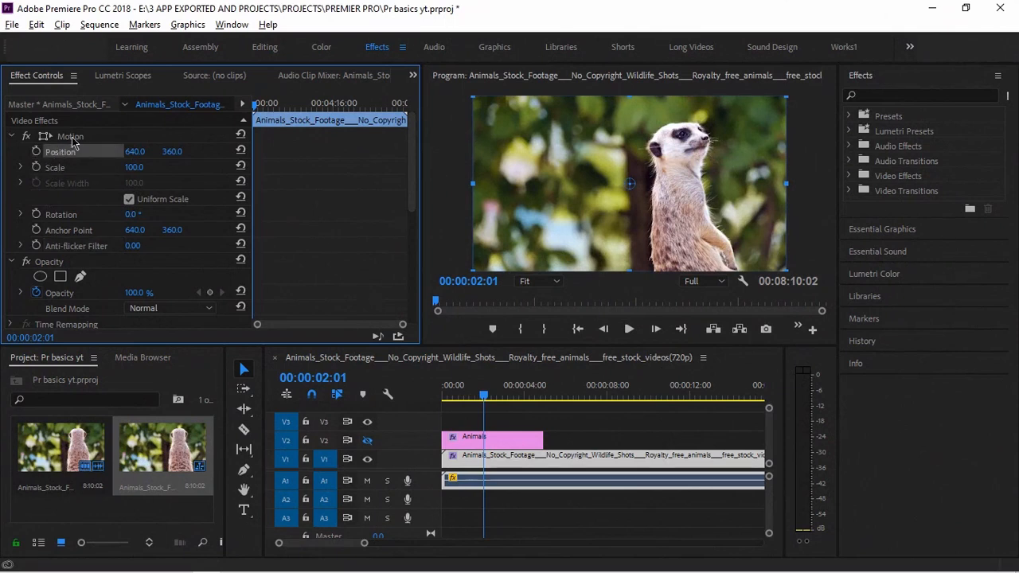
click(73, 138)
click(61, 153)
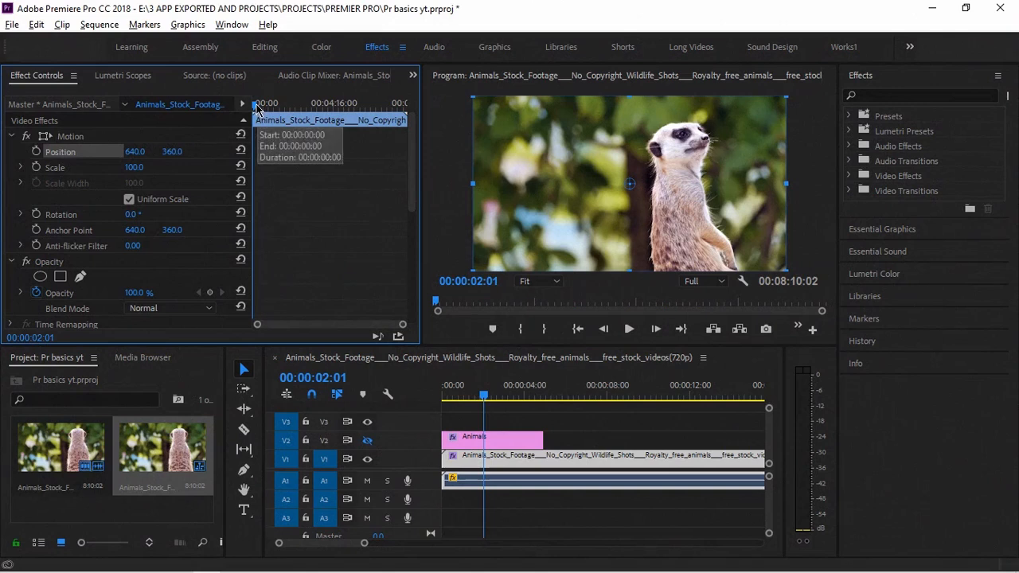
Enable Scale keyframing on the footage clip at 00:00:02:01 with a value of 100.
click(57, 168)
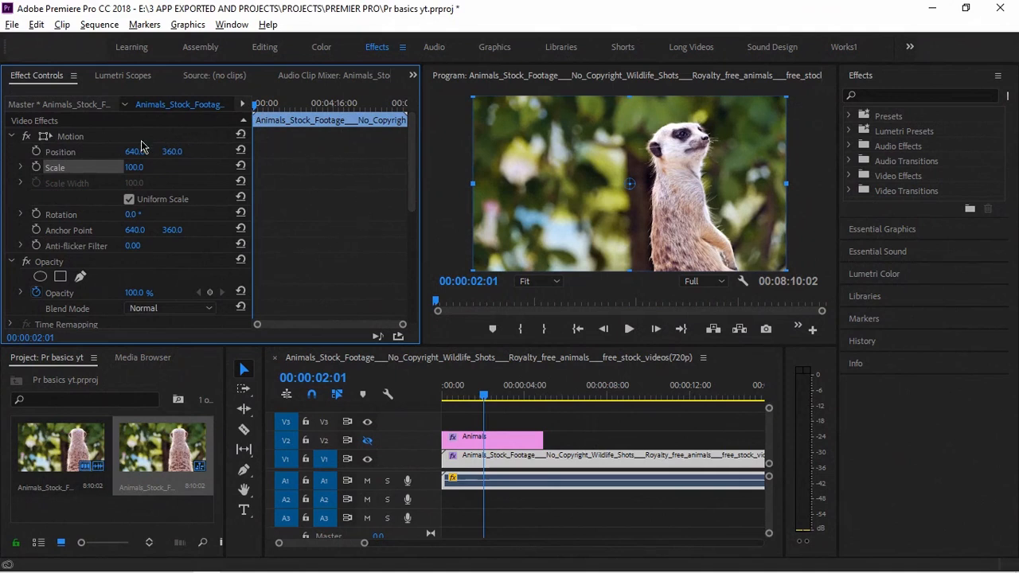
click(37, 168)
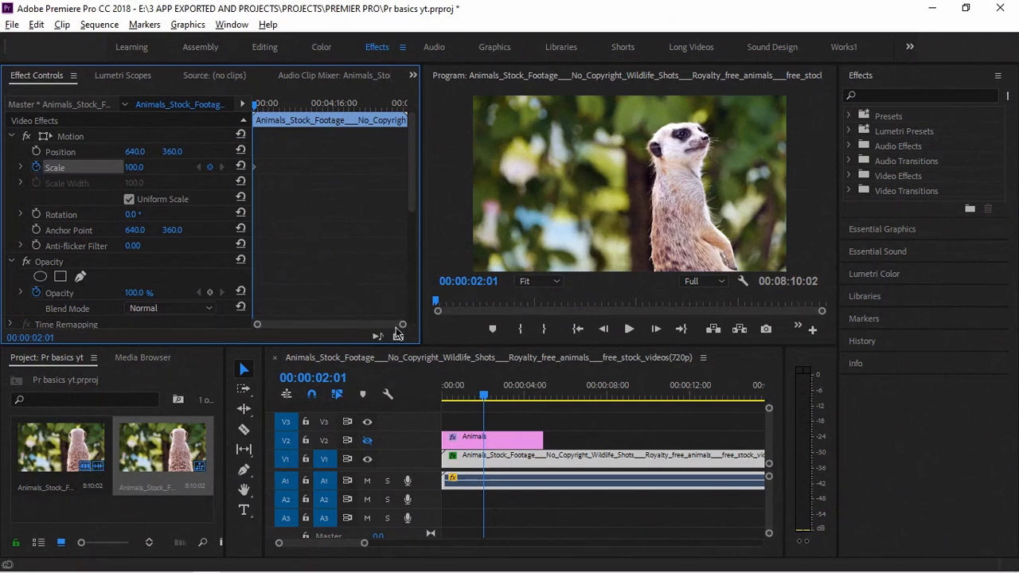
drag(402, 325, 394, 327)
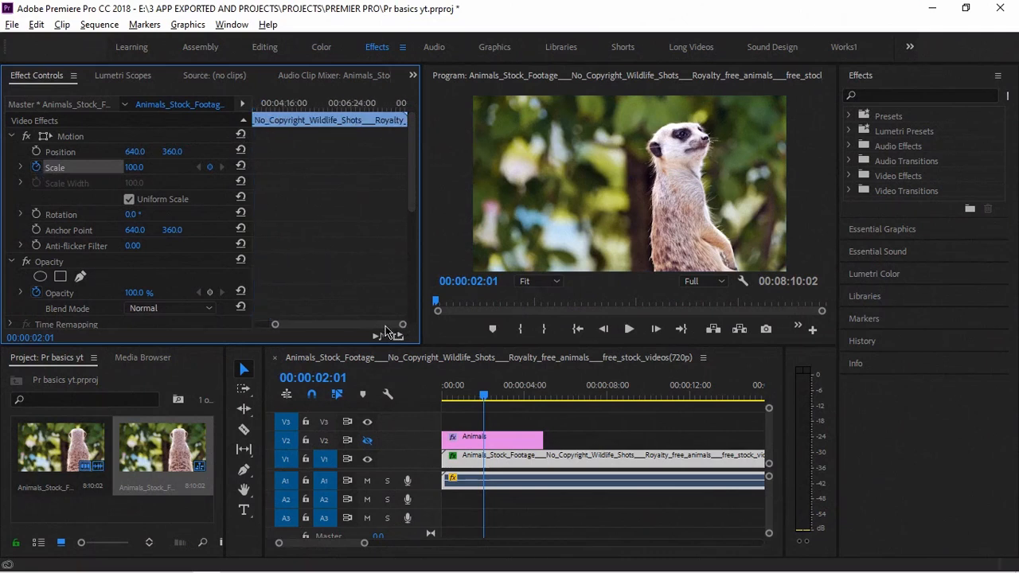
drag(382, 327, 340, 332)
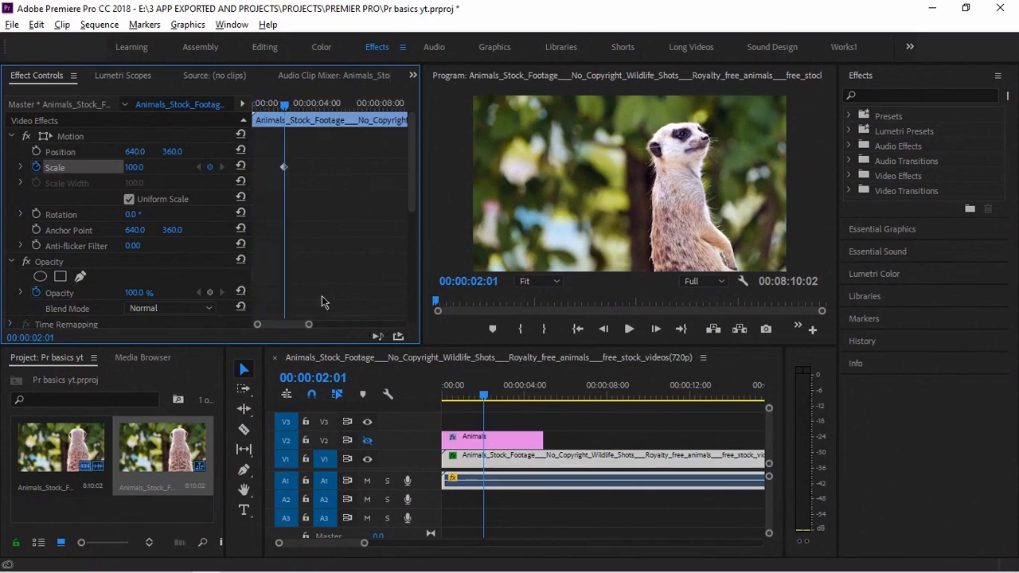
Add a Scale keyframe with a value of 0 at the clip's start, 00:00:00:00.
drag(282, 108, 247, 131)
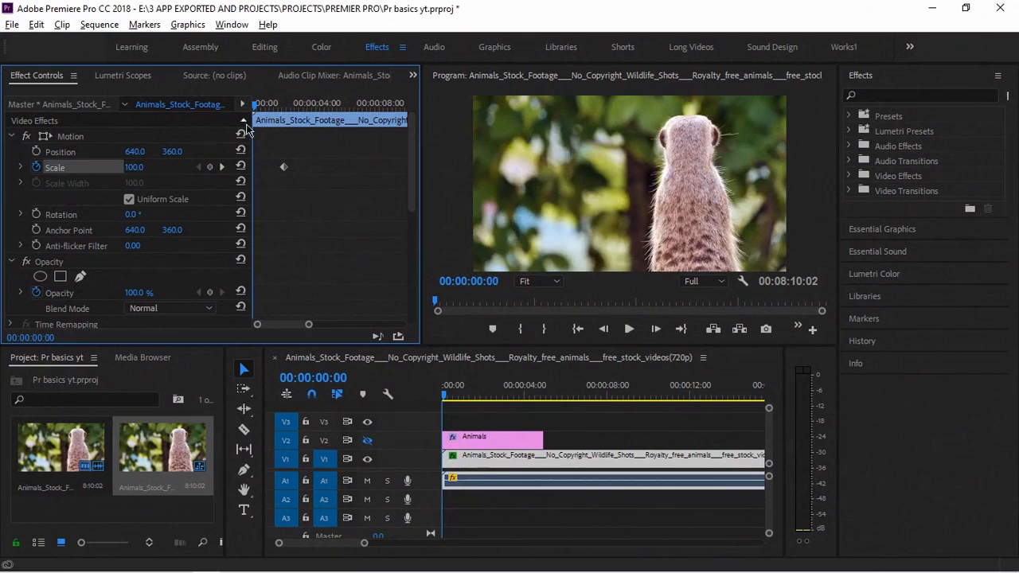
click(280, 163)
drag(271, 145, 293, 180)
drag(264, 107, 235, 110)
drag(143, 167, 75, 167)
text(0)
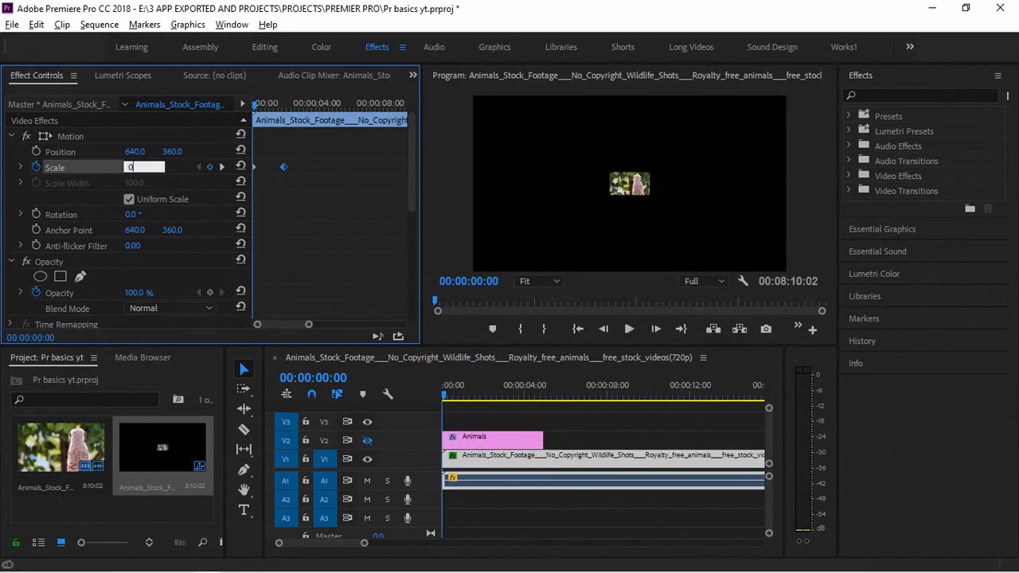
key(Return)
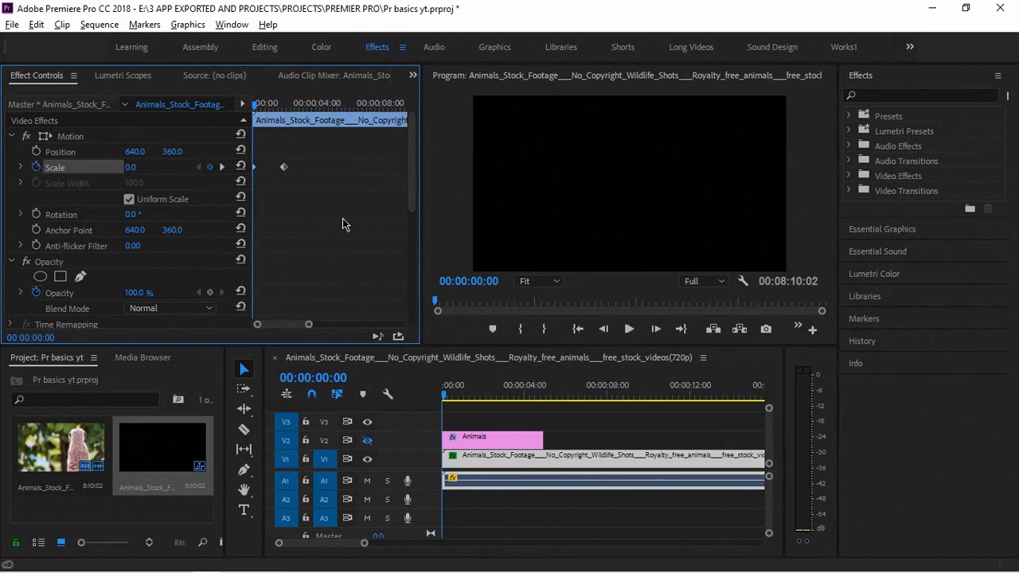
Play the scale-up animation from the start and scrub back and forth between its two keyframes.
key(space)
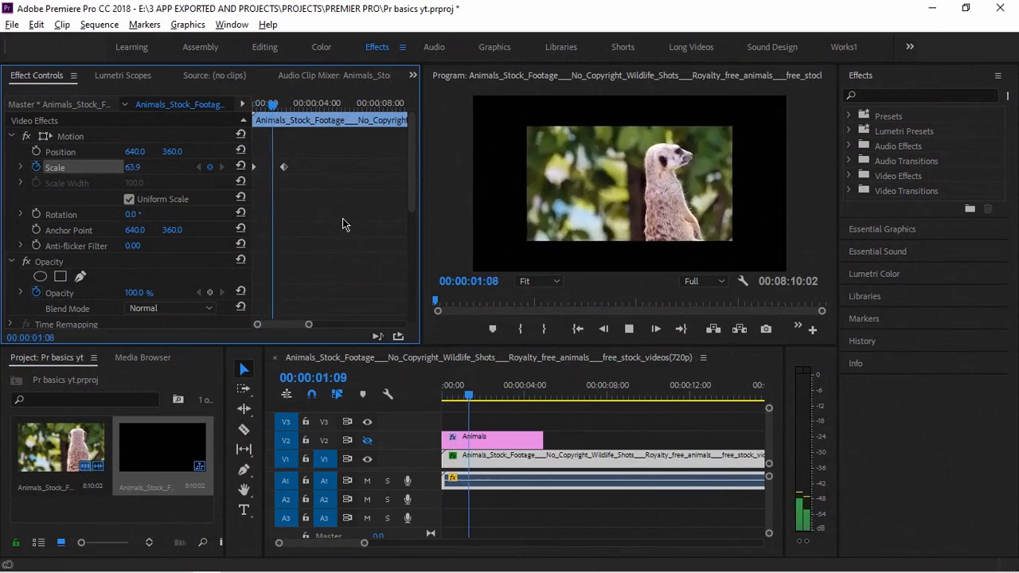
drag(292, 104, 253, 119)
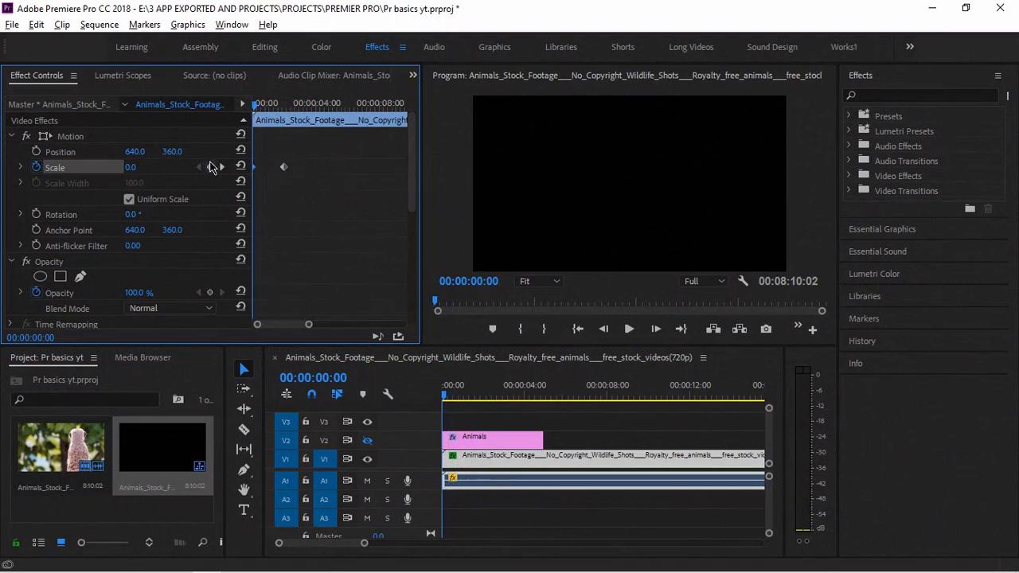
click(285, 106)
drag(290, 105, 280, 107)
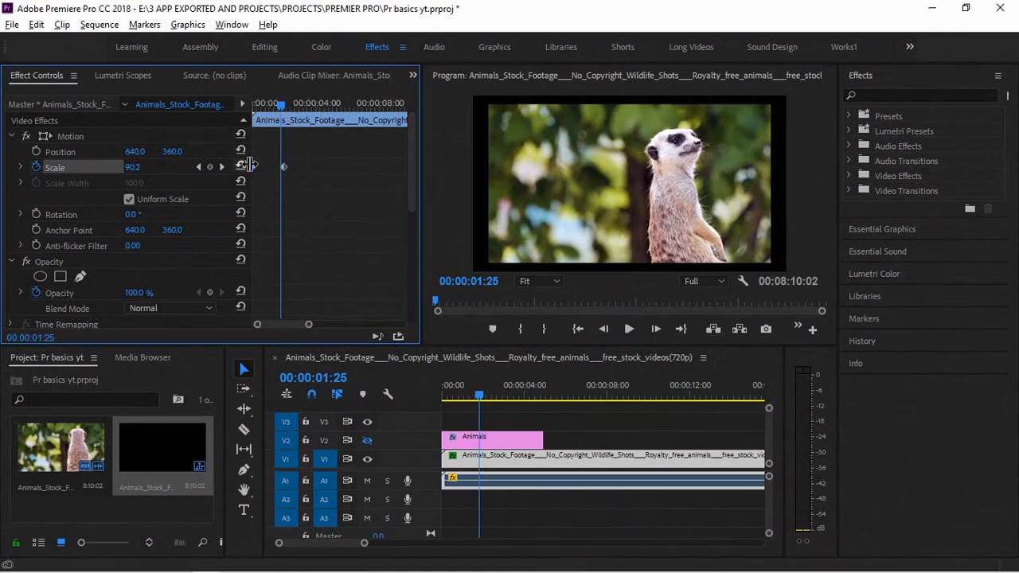
Add two more Scale keyframes past 00:00:02:01, the last at 00:00:04:23 with a value of 163.
drag(273, 105, 307, 116)
drag(135, 167, 199, 168)
click(329, 104)
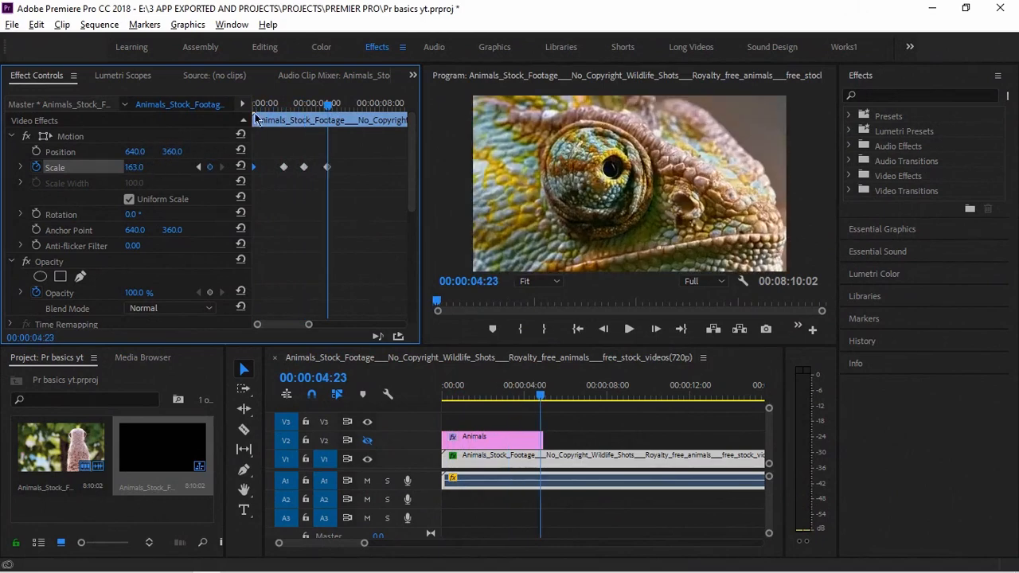
Add Scale keyframes at 00:00:05:15 and 00:00:06:22, keeping the value at 163.
drag(314, 110, 280, 121)
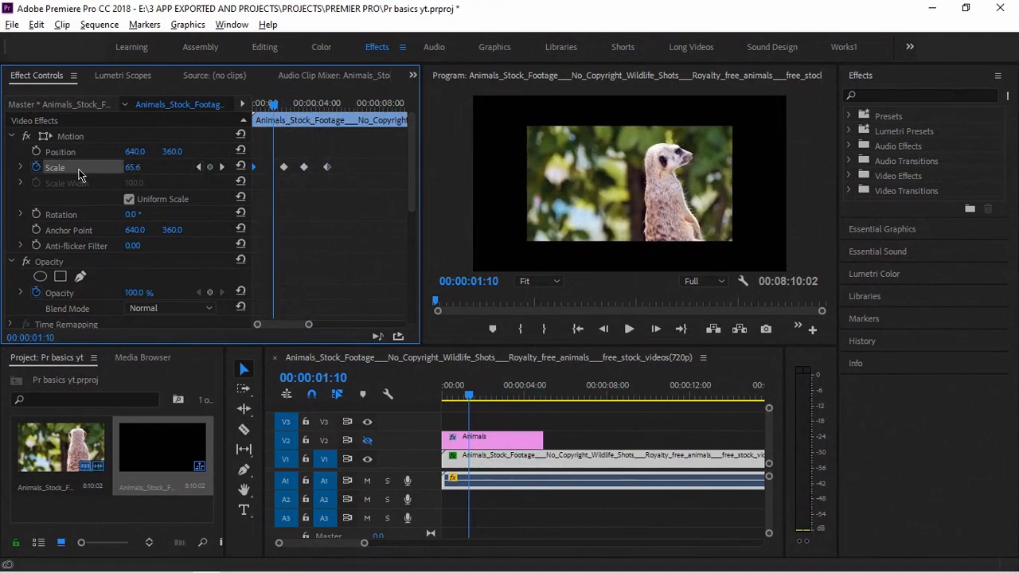
drag(296, 112, 339, 107)
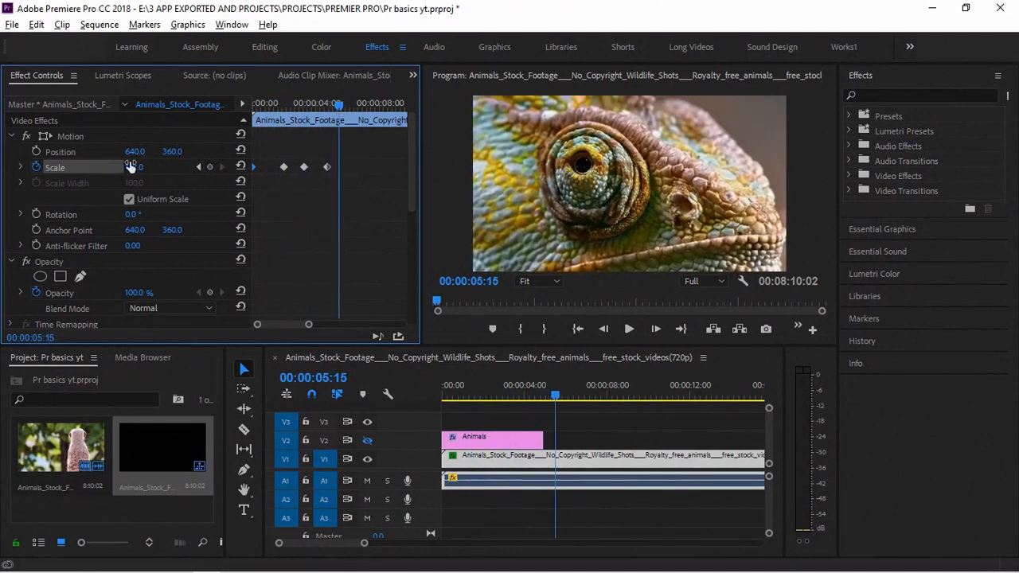
click(211, 169)
drag(338, 106, 359, 106)
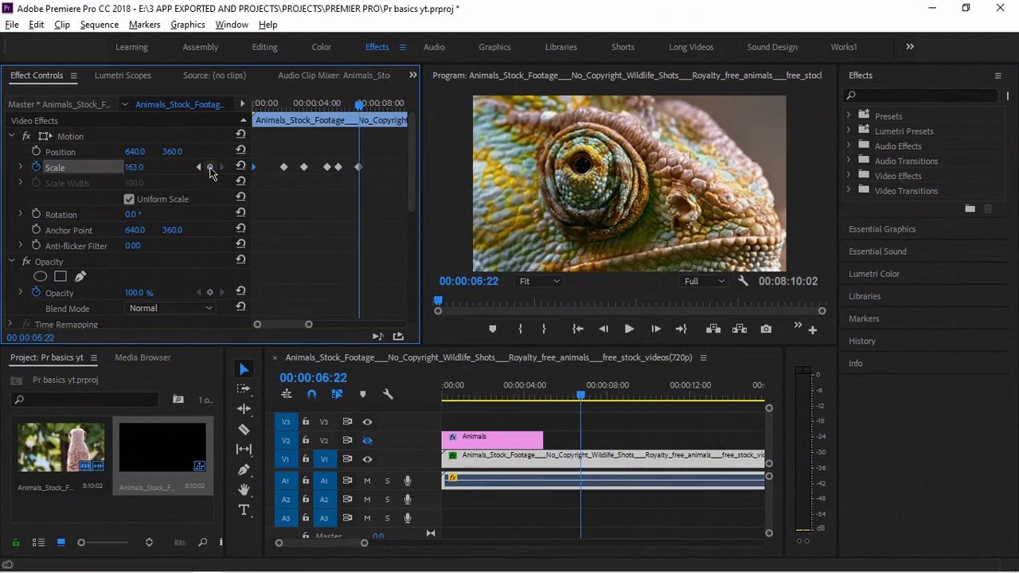
Step backward and forward through the Scale keyframes, finishing on the first one at 00:00:00:00.
drag(370, 150, 348, 174)
click(199, 168)
click(199, 168)
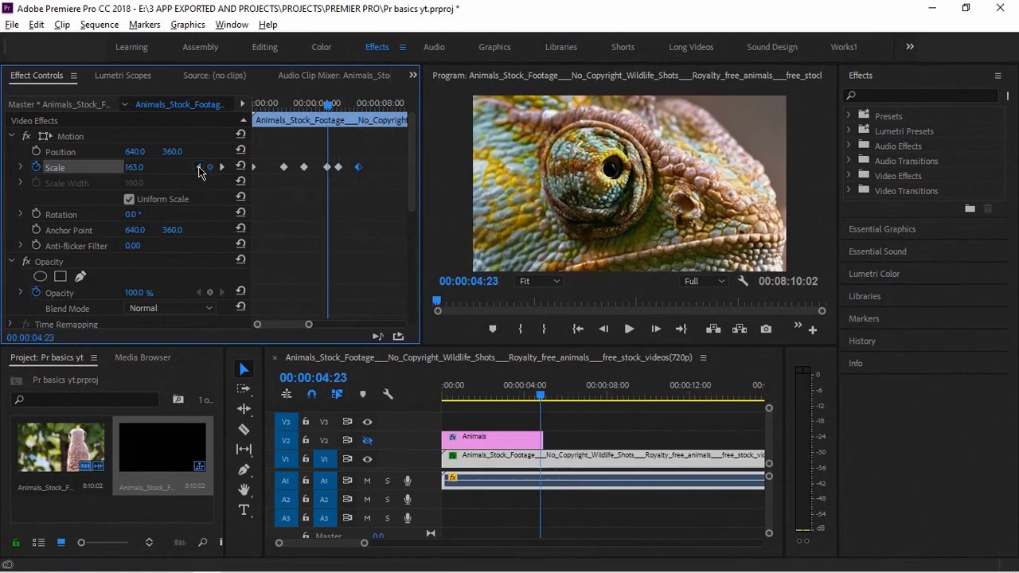
click(199, 169)
click(198, 169)
click(199, 169)
click(219, 167)
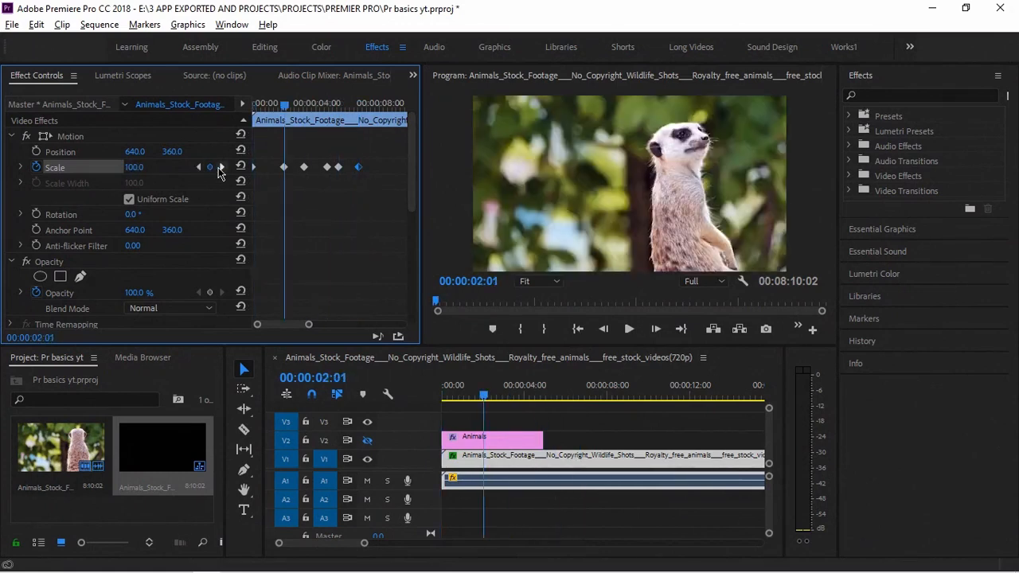
click(220, 167)
click(220, 167)
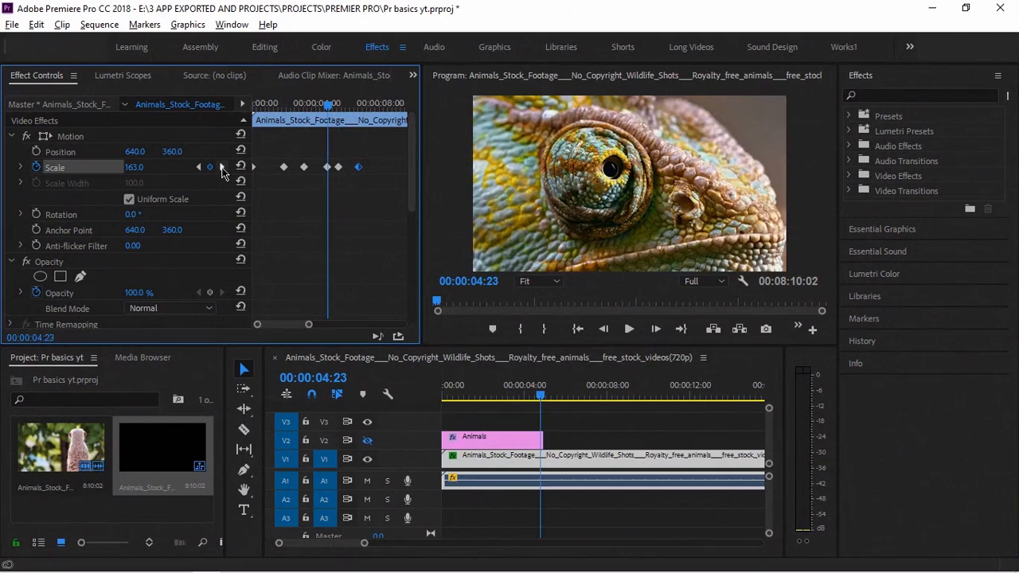
click(222, 167)
click(199, 169)
click(199, 169)
click(199, 168)
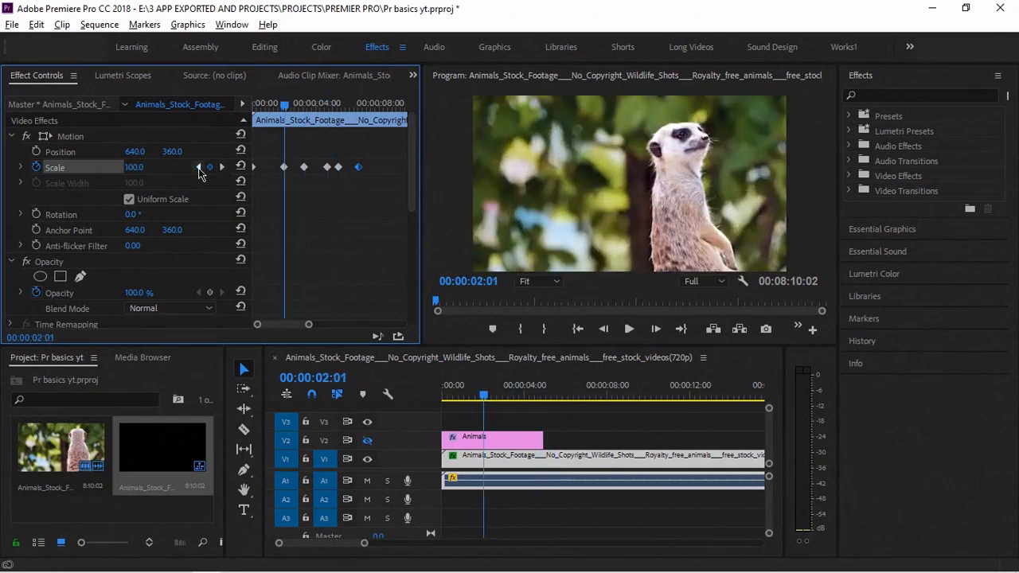
click(198, 169)
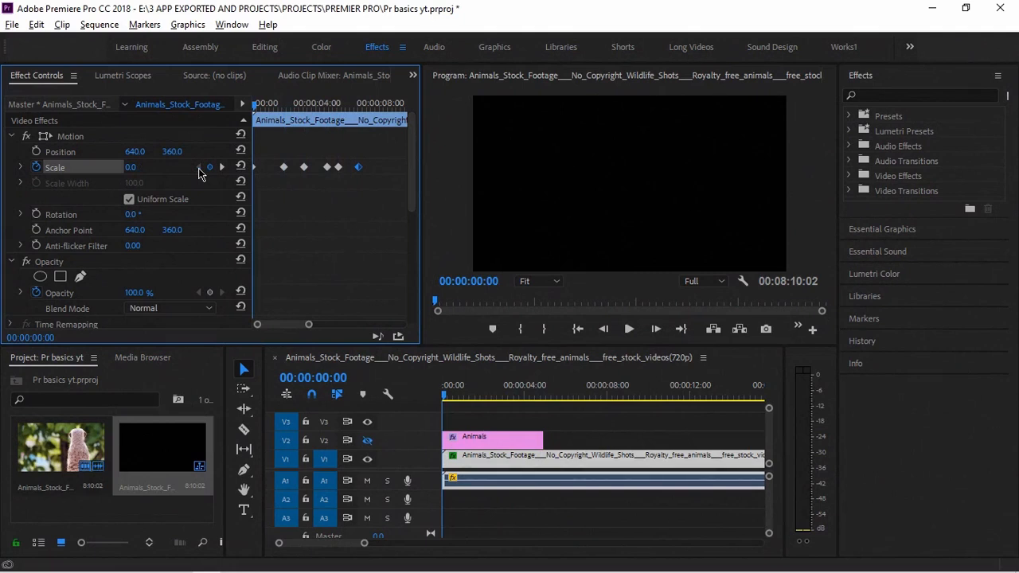
Delete every Scale keyframe after the second one, keeping only the first two.
click(281, 104)
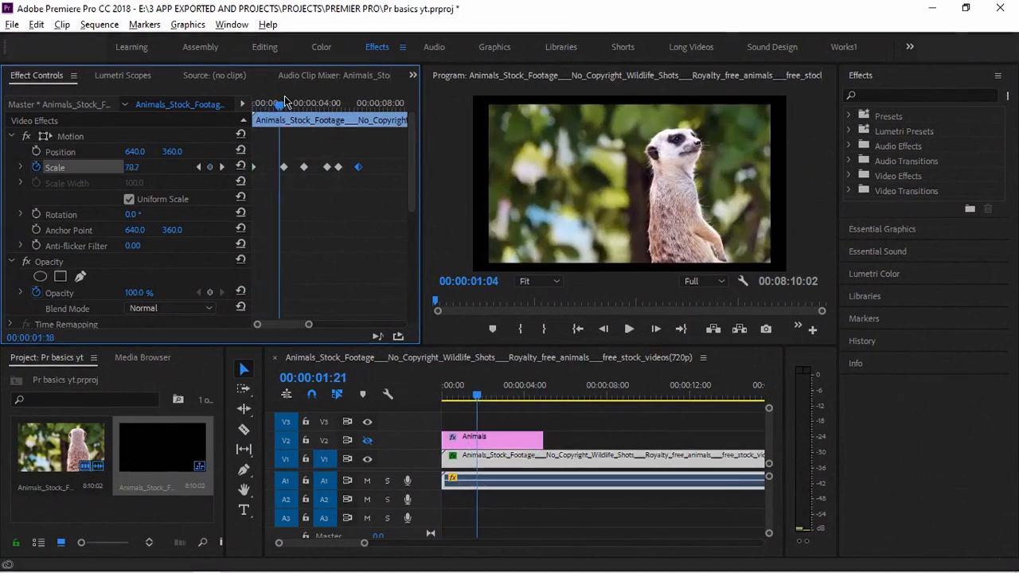
drag(294, 145, 367, 183)
click(362, 198)
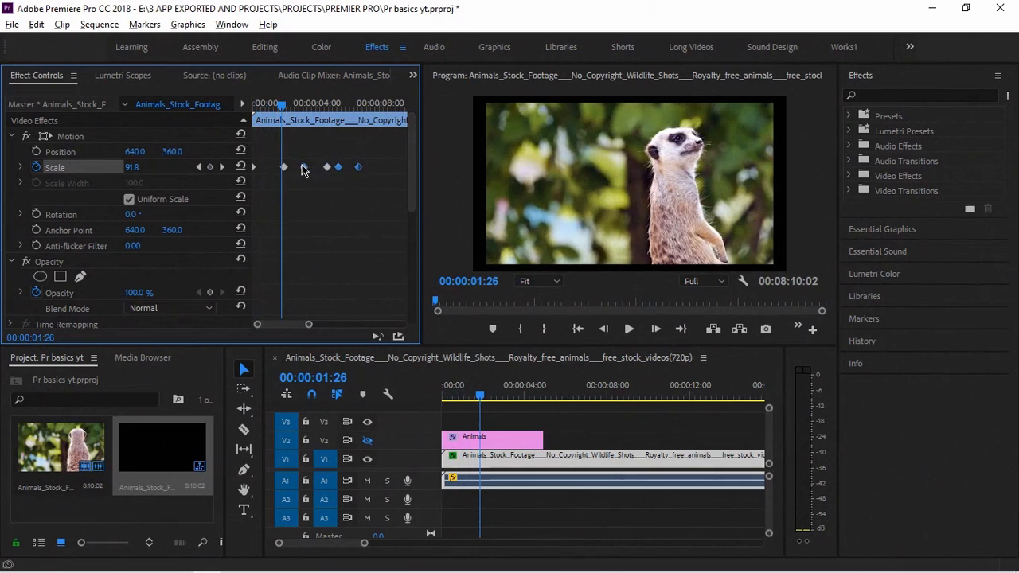
click(352, 207)
drag(302, 156, 369, 187)
right_click(358, 169)
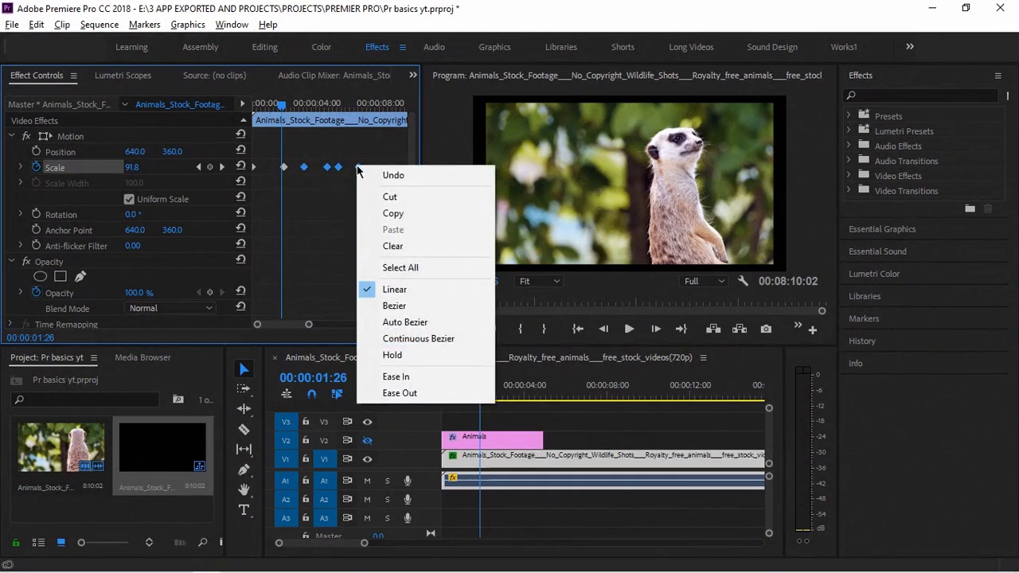
click(393, 247)
Play the scale-up animation from the start of the clip past its first keyframe.
drag(285, 107, 256, 107)
key(space)
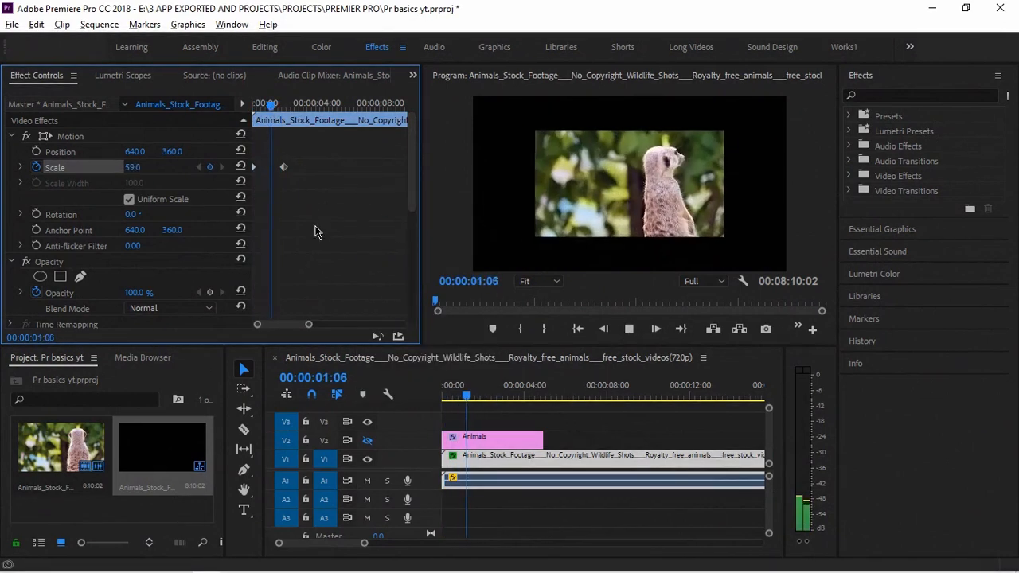
key(space)
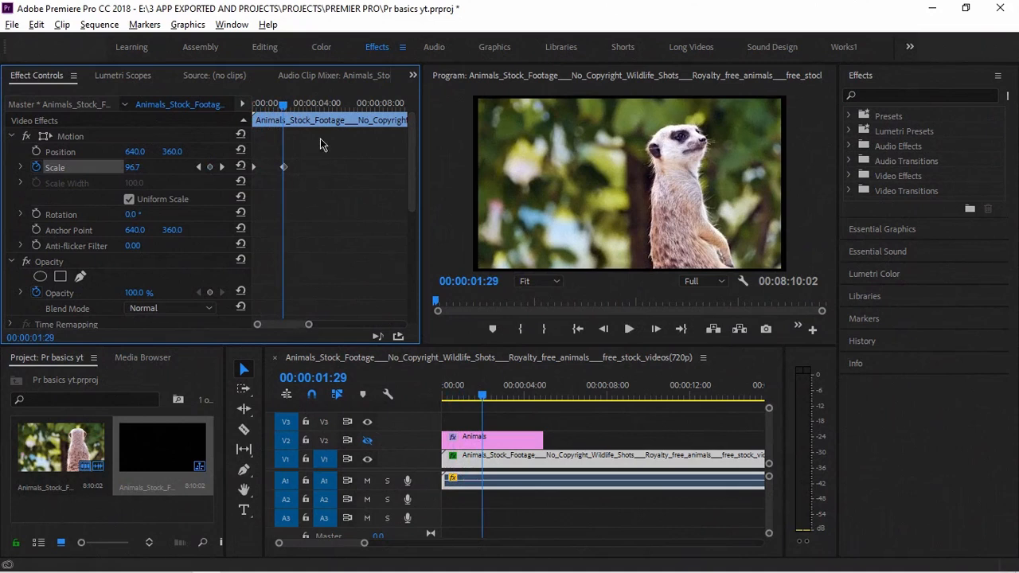
Shift both Scale keyframes later together, placing the first at about 00:00:00:18, and play the delayed scale-up.
drag(284, 167, 263, 173)
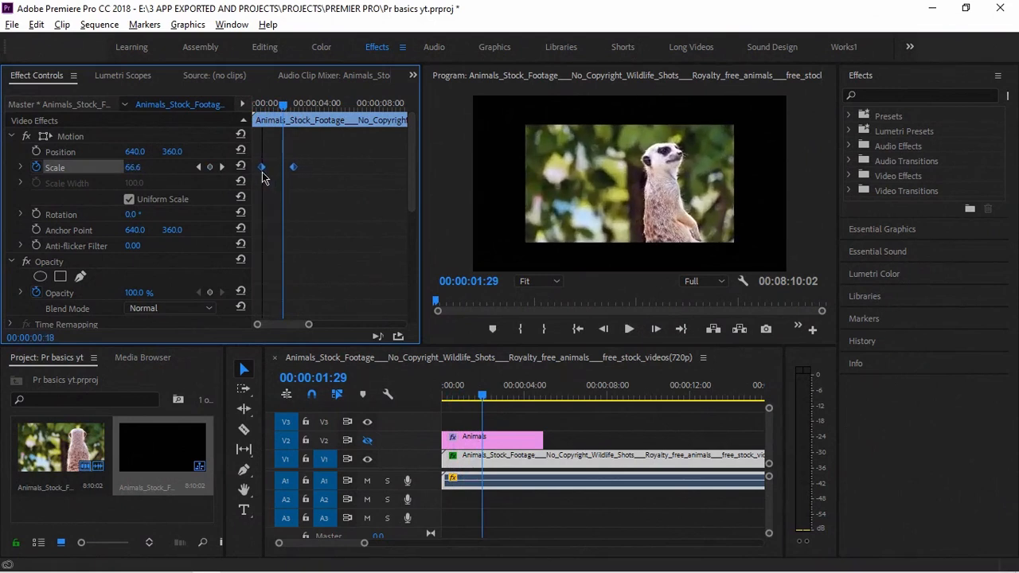
drag(268, 101, 227, 112)
key(space)
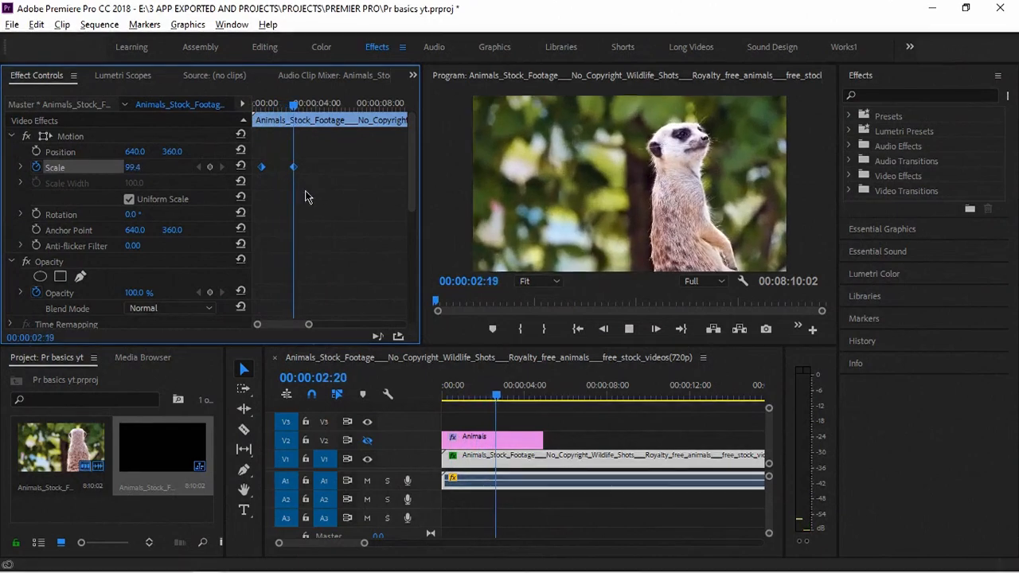
key(space)
Try Bezier interpolation on both Scale keyframes and enlarge the keyframe area's time scale.
drag(332, 154, 248, 184)
right_click(292, 169)
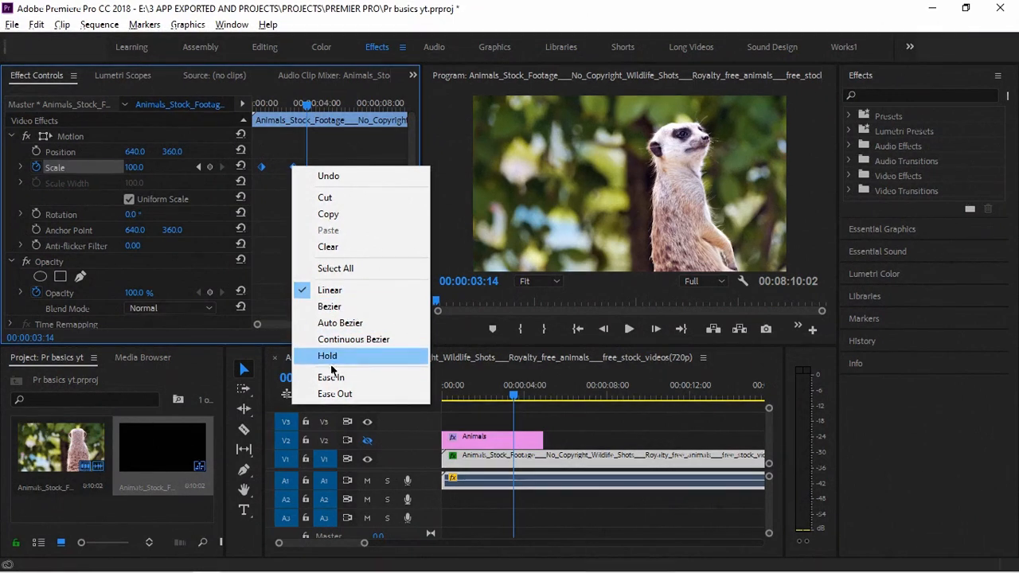
click(334, 312)
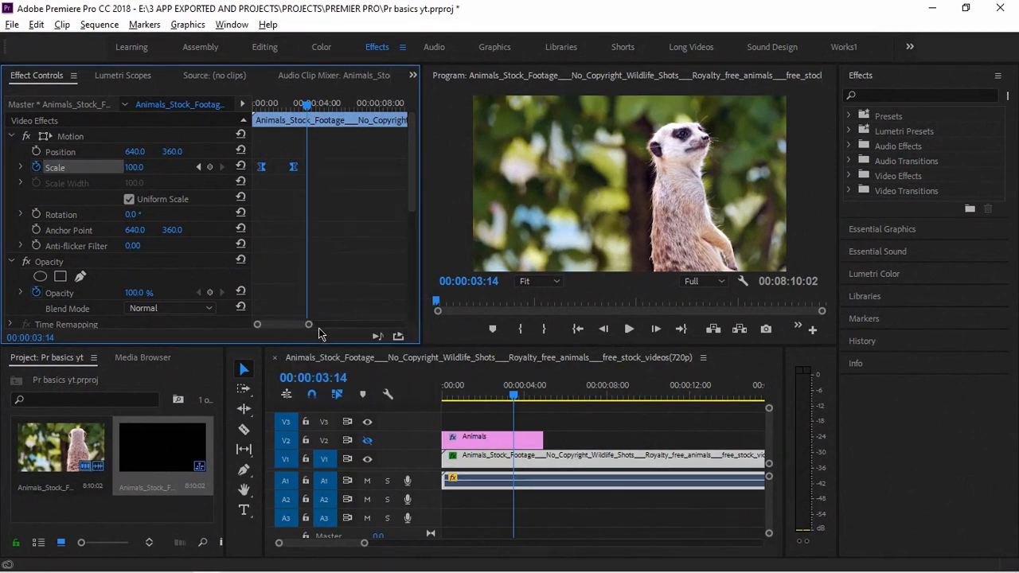
drag(308, 324, 296, 324)
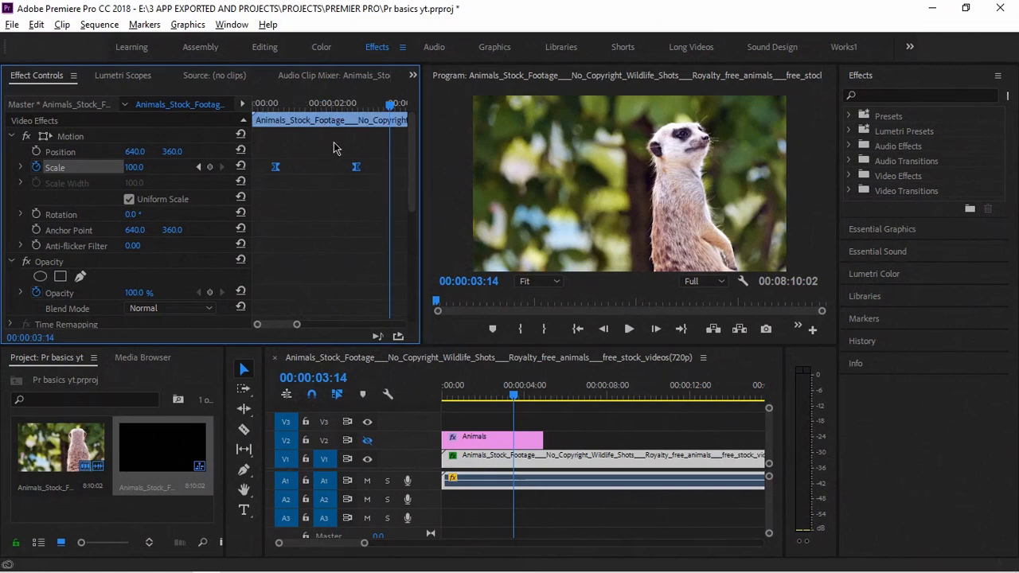
drag(358, 107, 271, 142)
click(258, 166)
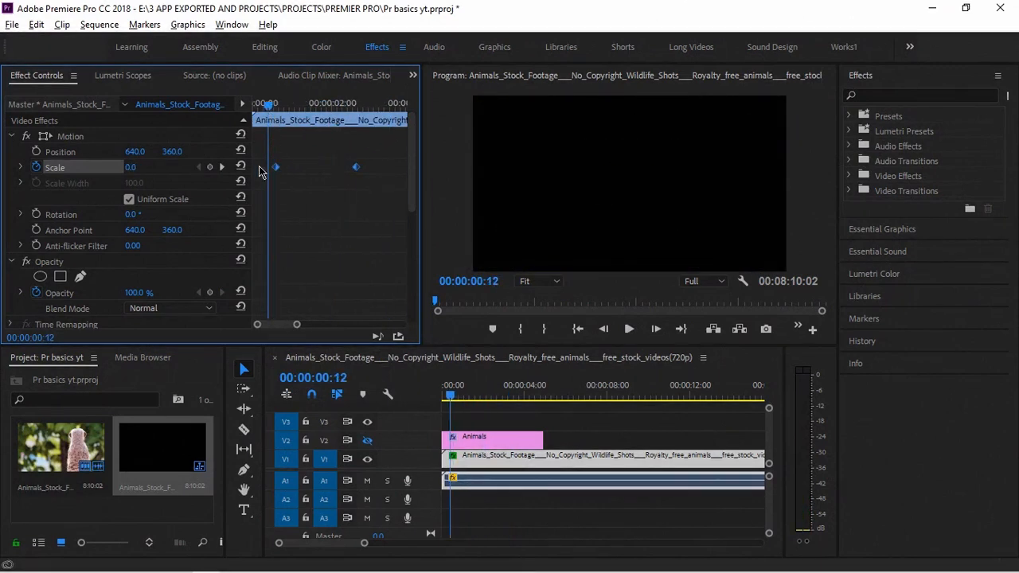
Apply Bezier interpolation to the two linear Scale keyframes and play the animation from before the first one.
right_click(356, 171)
click(387, 305)
key(space)
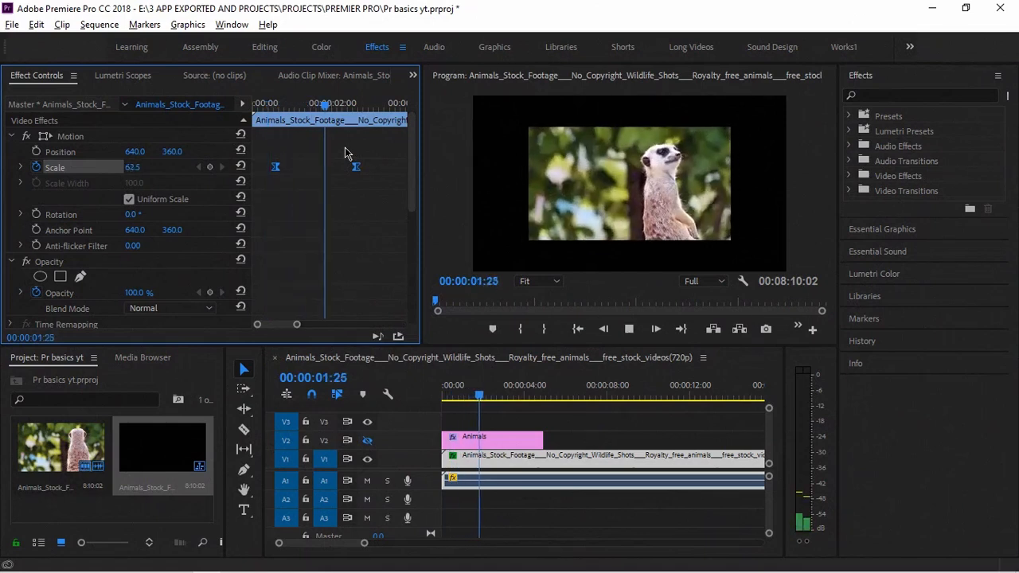
key(space)
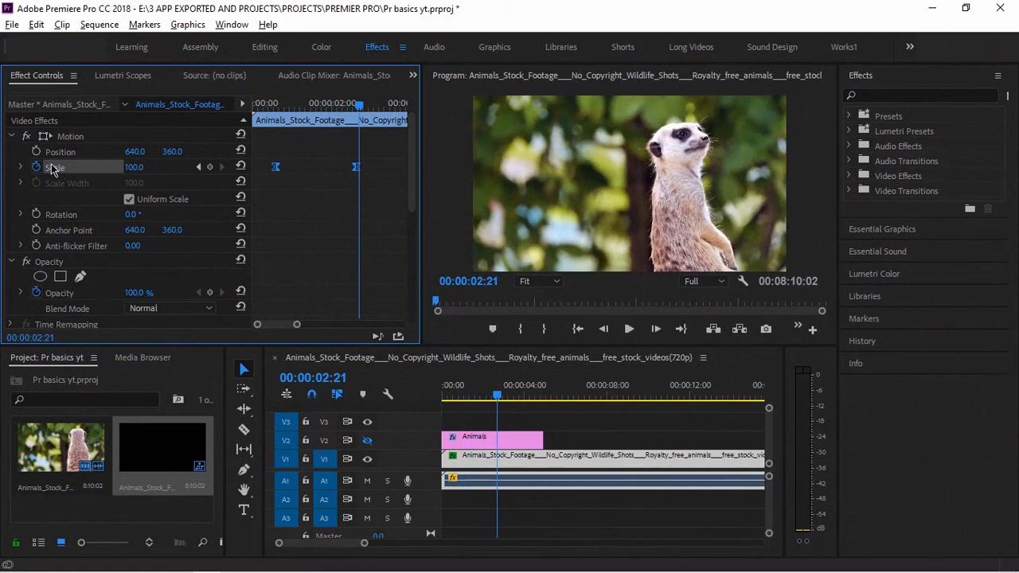
Reveal Scale's value and velocity graphs, and undo the Bezier interpolation to compare it with the linear motion.
click(21, 168)
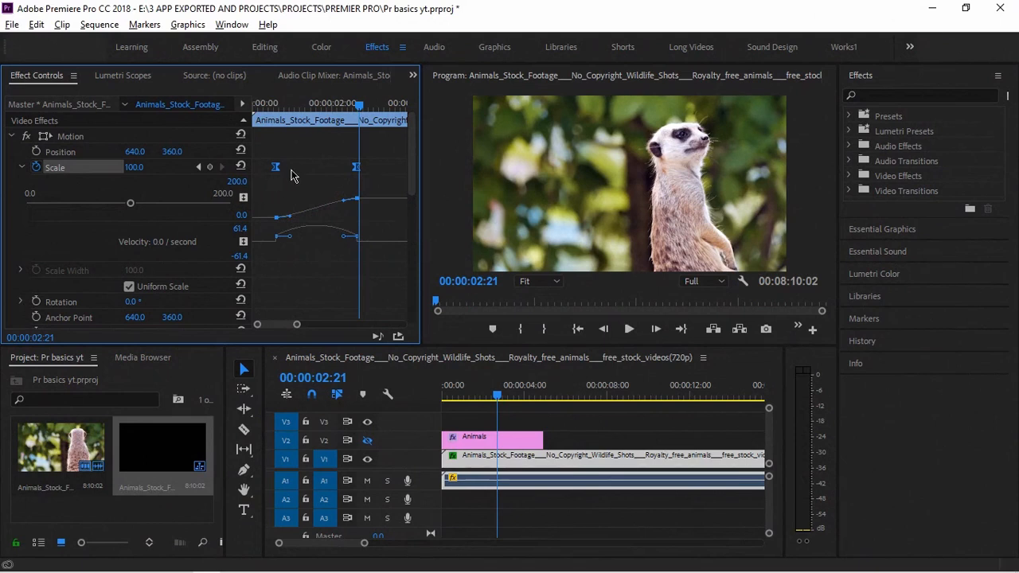
key(ctrl+z)
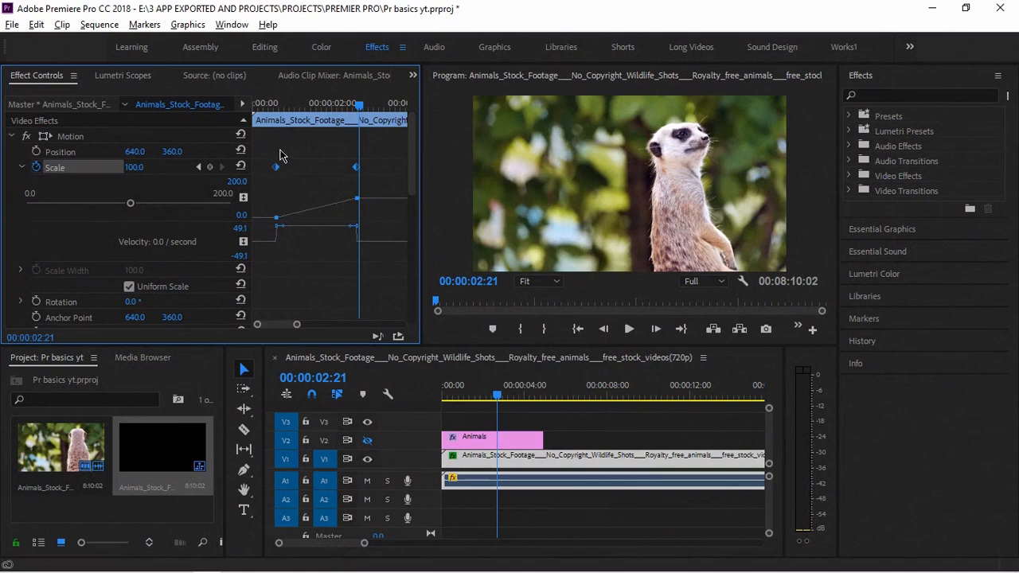
drag(333, 121, 356, 131)
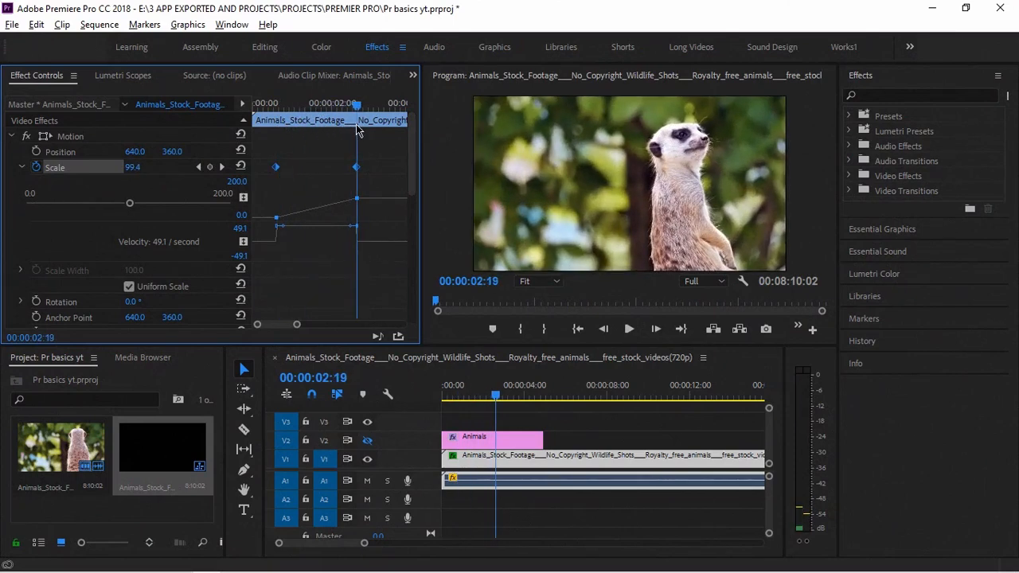
Set both Scale keyframes back to Bezier interpolation and scrub along the curved graph to 00:00:00:29.
right_click(355, 167)
click(388, 309)
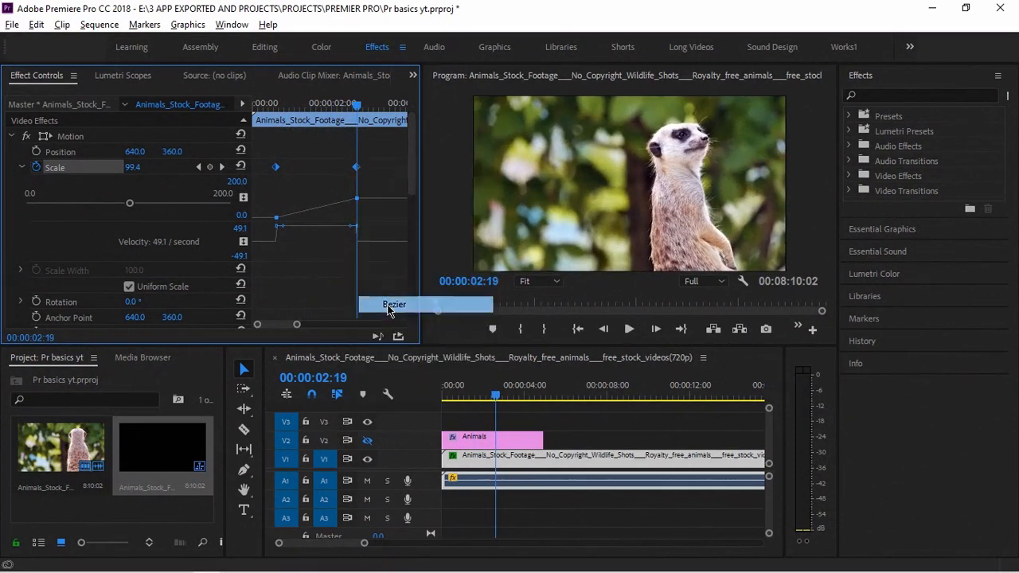
drag(355, 131, 290, 127)
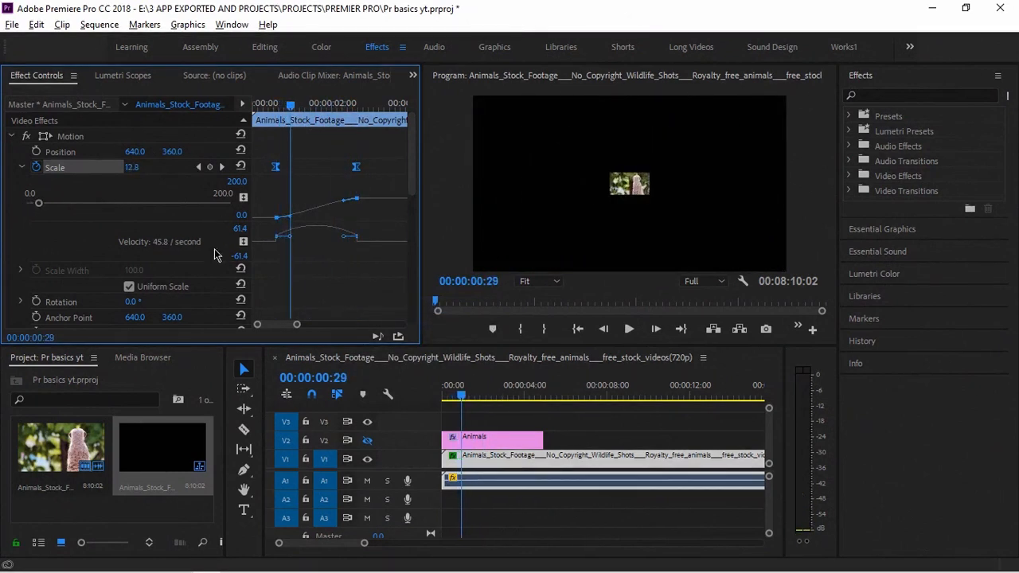
Play the Bezier scale-up from 00:00:00:16 to examine its velocity curve.
drag(282, 237, 313, 233)
drag(285, 109, 275, 113)
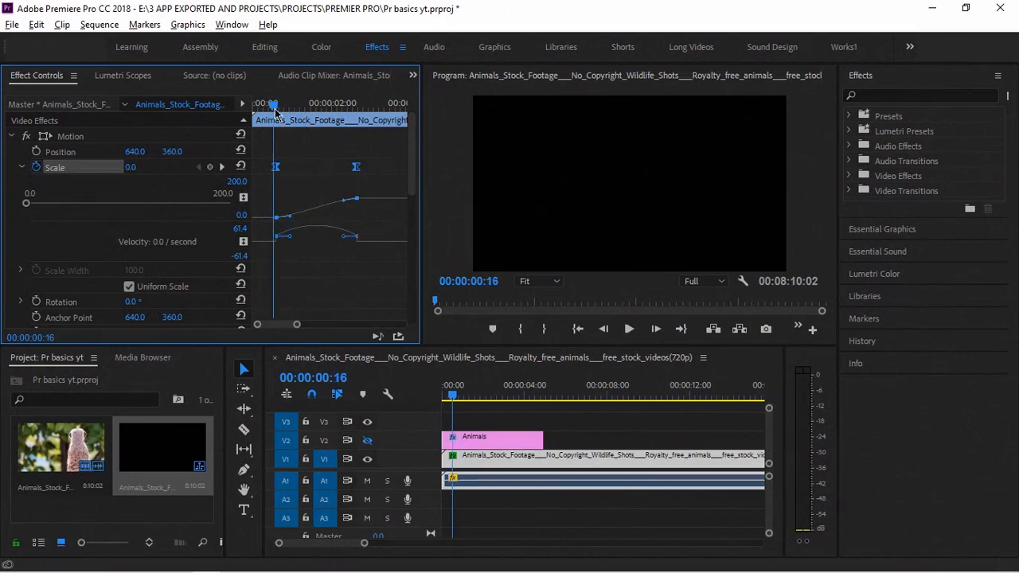
key(space)
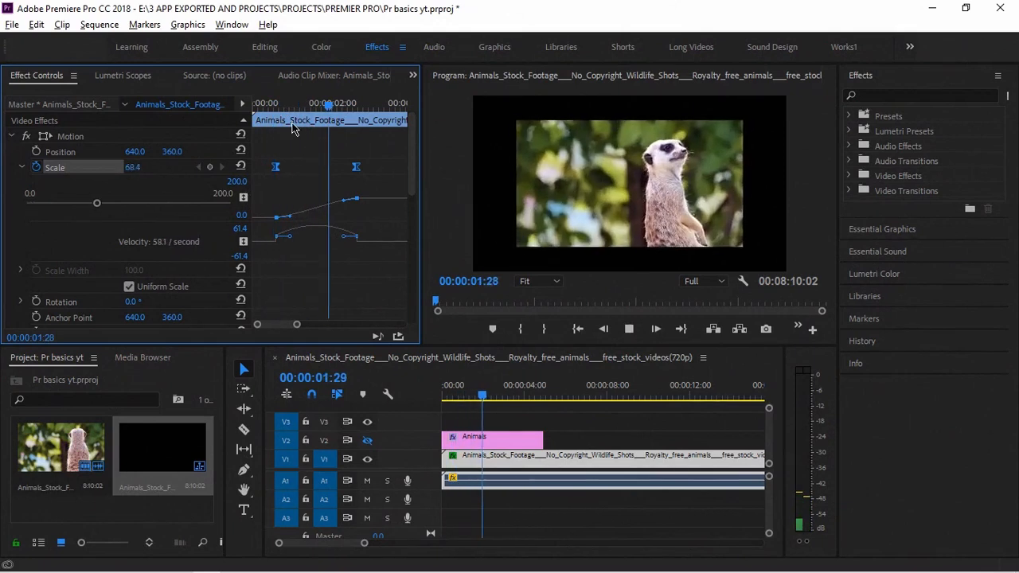
key(space)
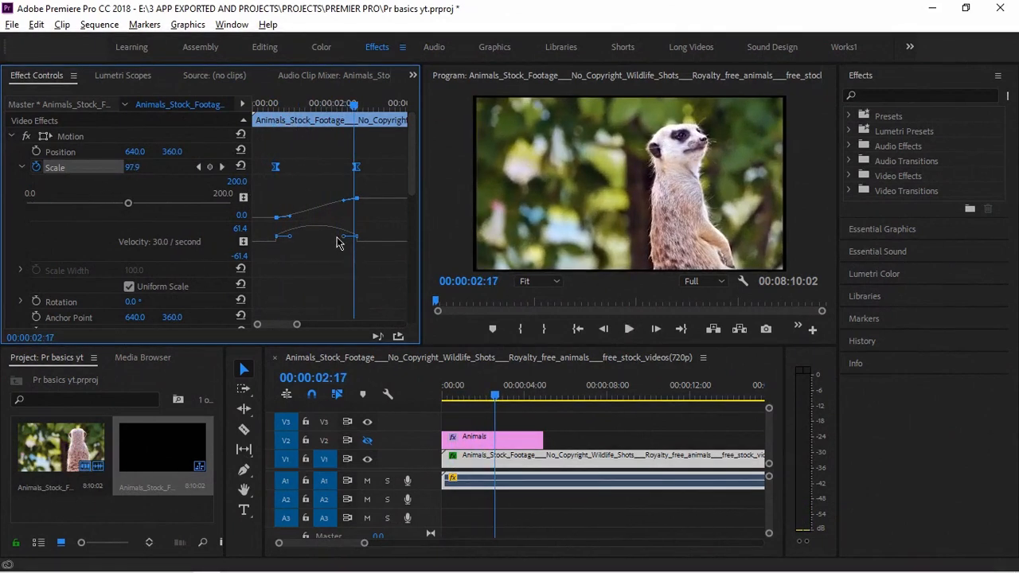
drag(344, 237, 345, 243)
key(ctrl+z)
key(ctrl+z)
Select only the second Scale keyframe and extend its incoming velocity handle about halfway toward the first keyframe.
click(376, 239)
click(356, 169)
drag(342, 241, 319, 241)
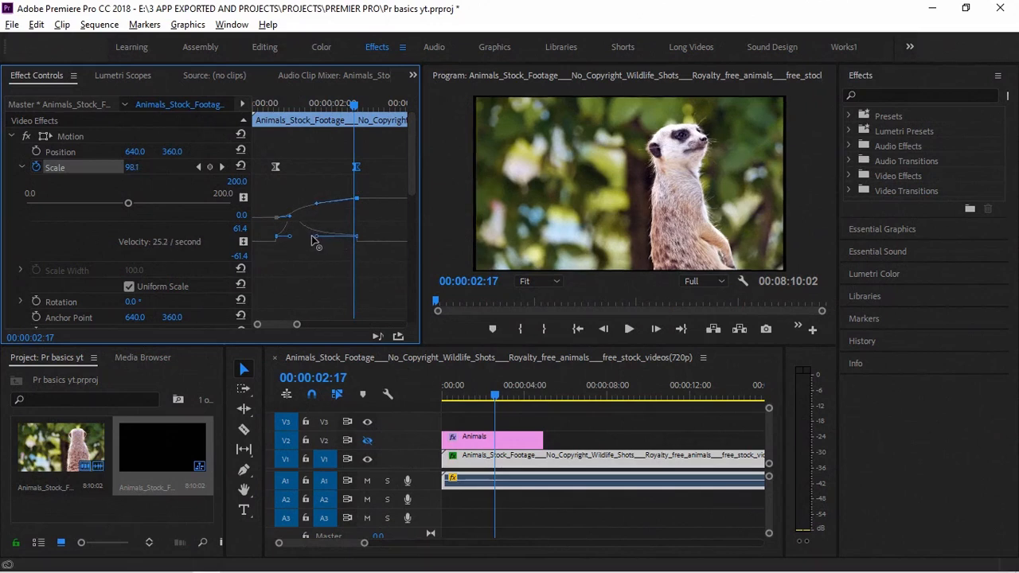
Play the eased scale-up twice from before its first keyframe to check the slowdown at the end.
drag(278, 107, 265, 108)
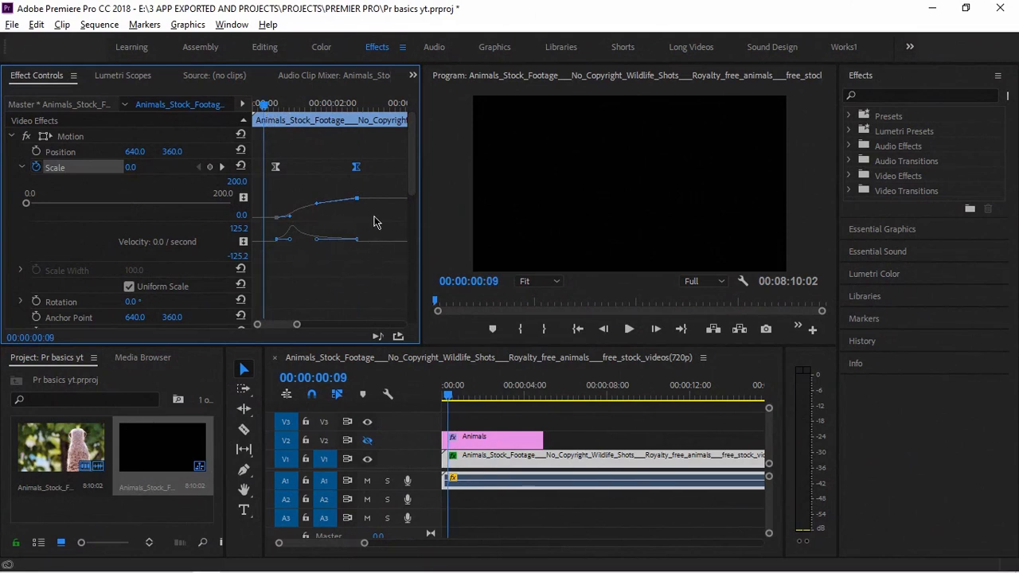
key(space)
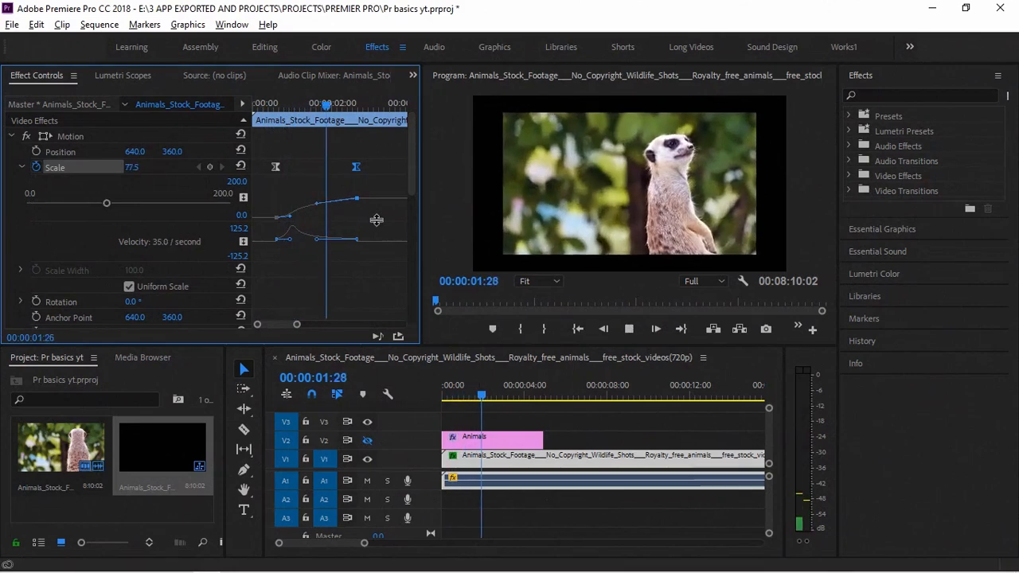
key(space)
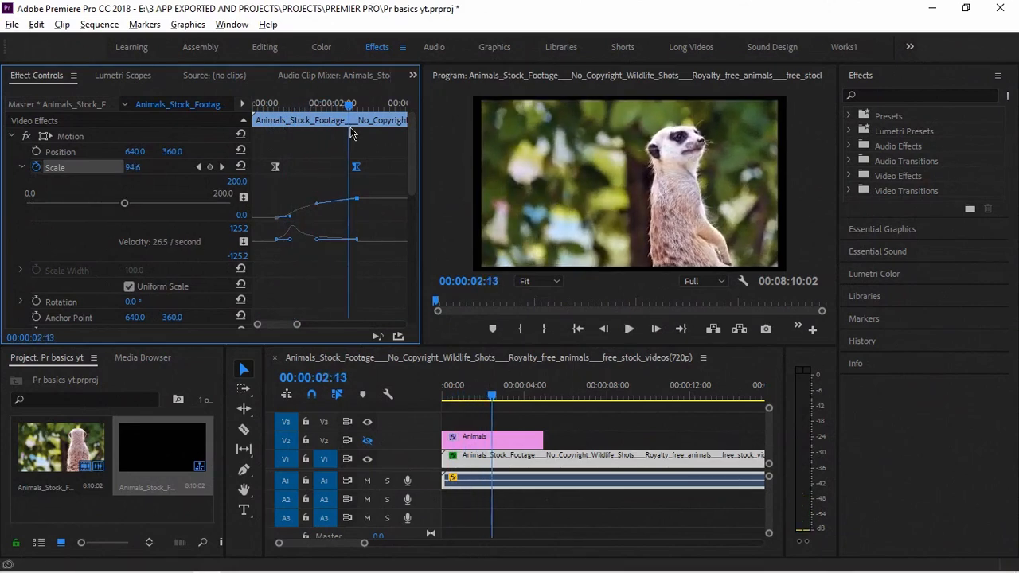
drag(349, 107, 271, 130)
key(space)
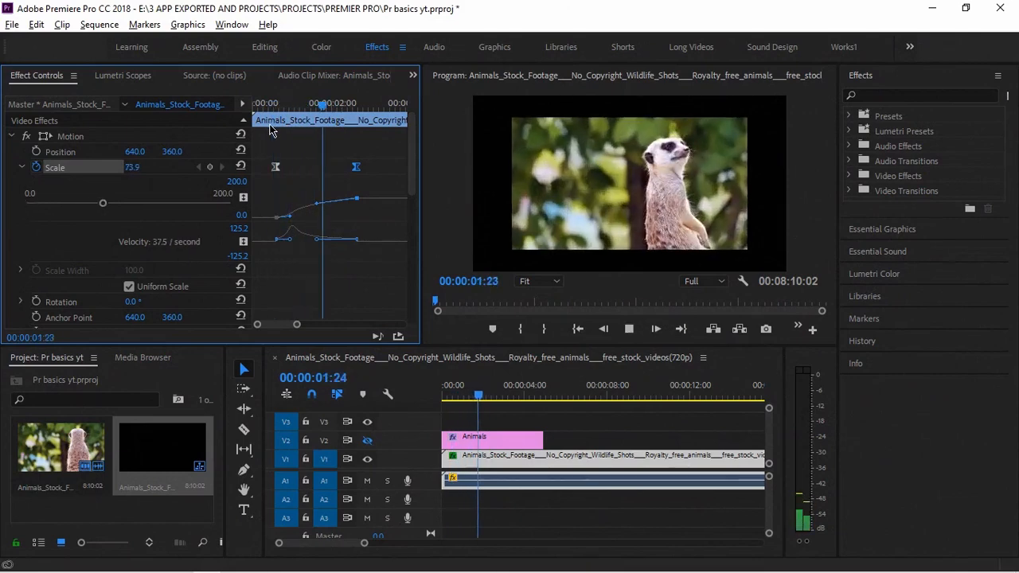
key(space)
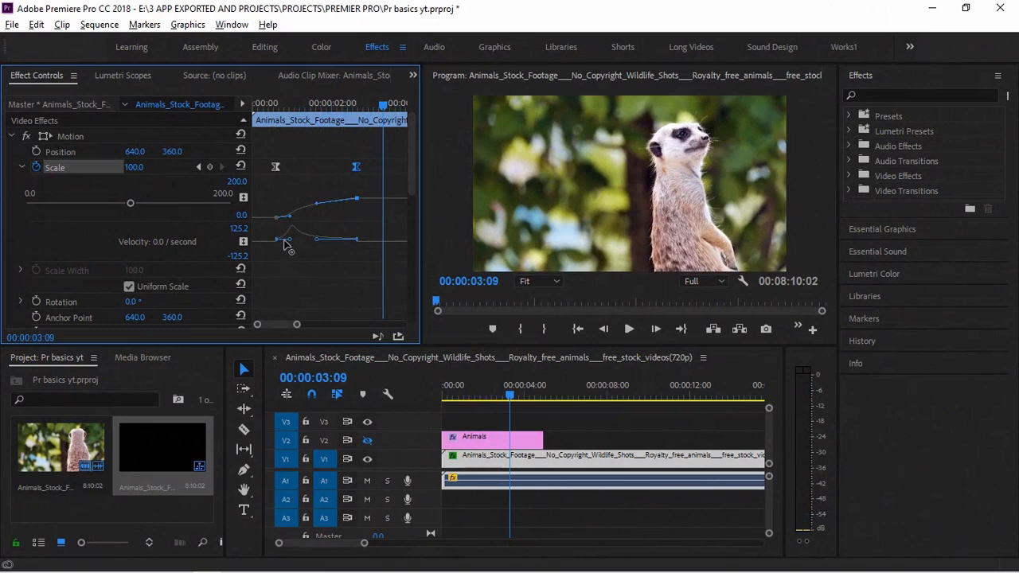
Extend the first Scale keyframe's outgoing velocity handle until it nearly meets the second keyframe's handle, and play the animation.
drag(308, 240, 313, 235)
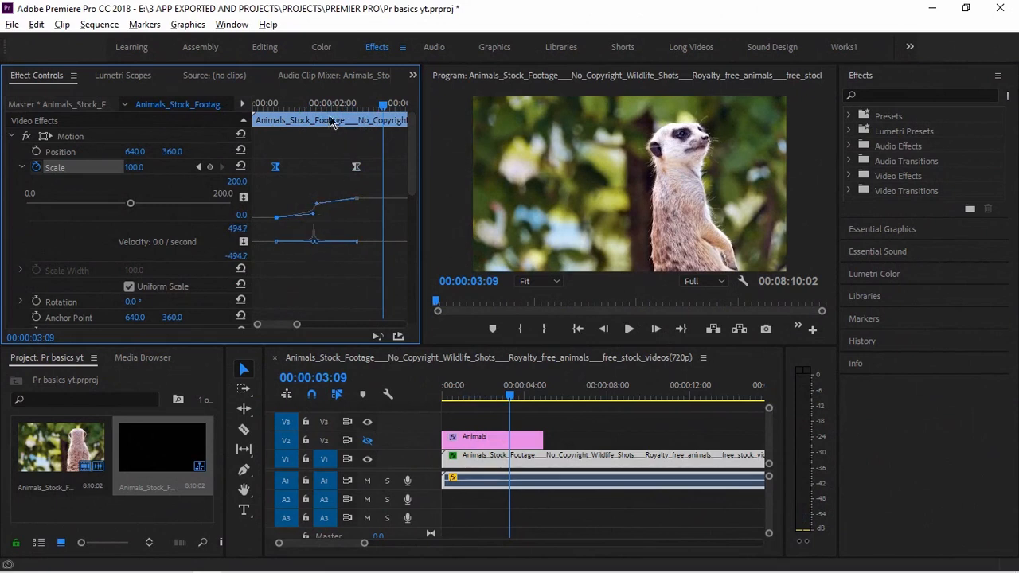
click(293, 114)
drag(292, 113, 270, 113)
key(space)
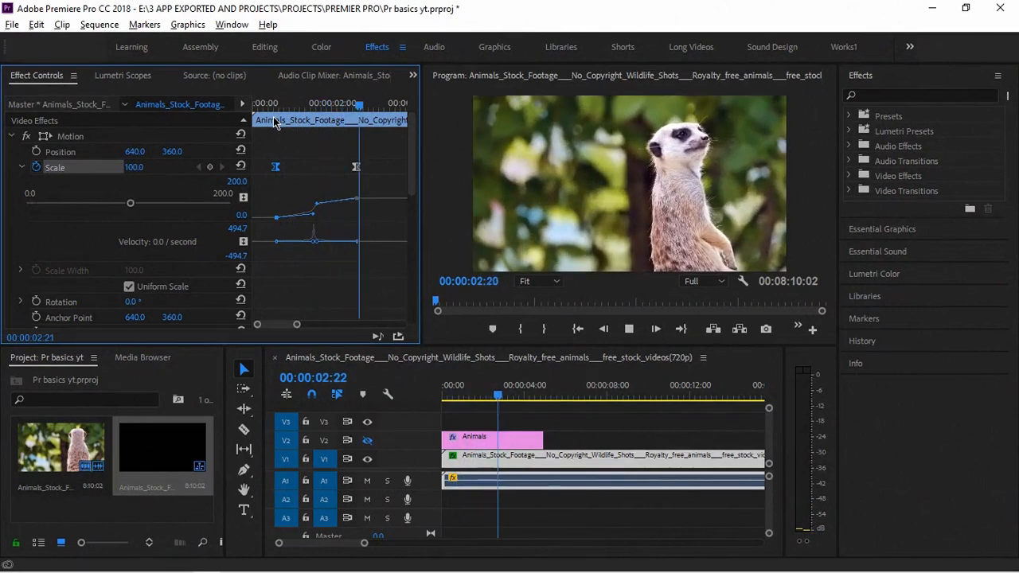
key(space)
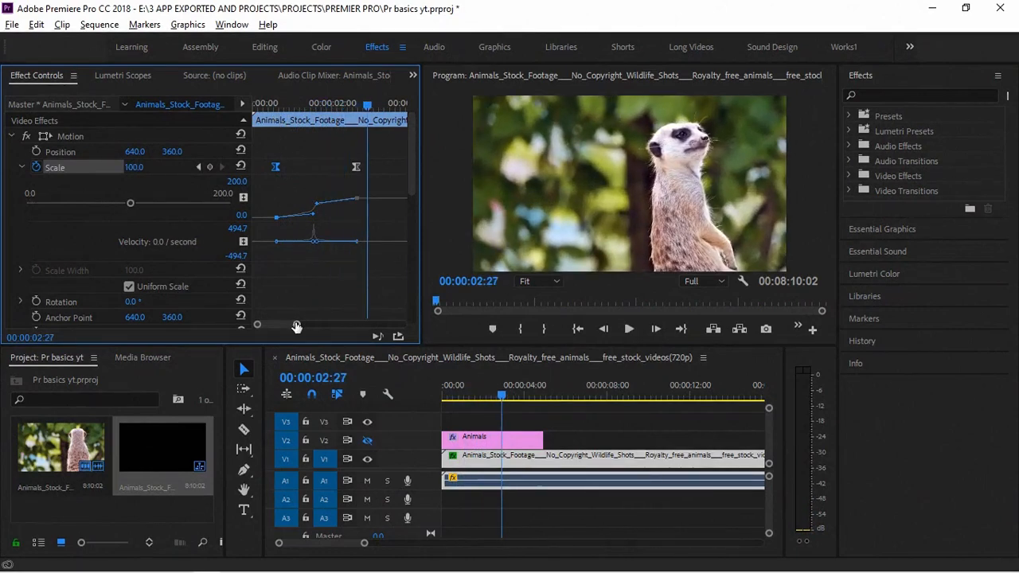
Shorten the facing velocity handles of both Scale keyframes to soften the speed peak, and play the result.
mouse_move(296, 326)
mouse_down()
mouse_move(277, 327)
mouse_move(294, 325)
mouse_up()
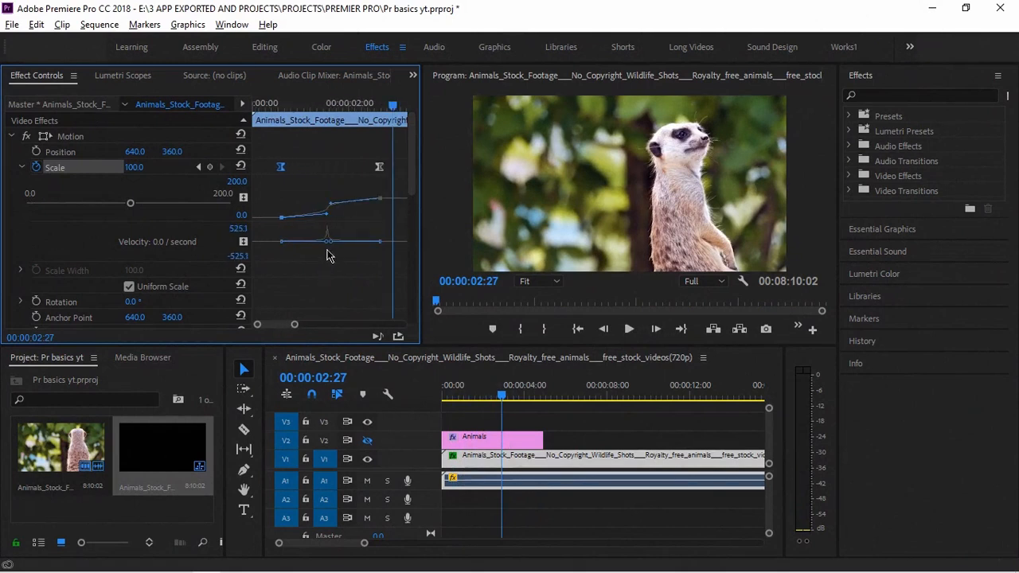
drag(322, 239, 328, 246)
drag(315, 105, 273, 119)
key(space)
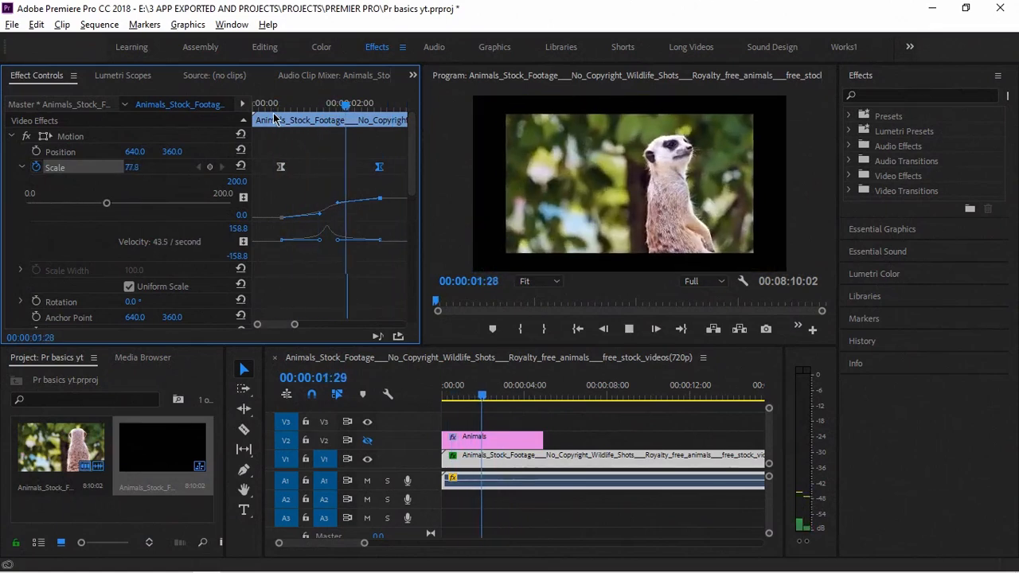
key(space)
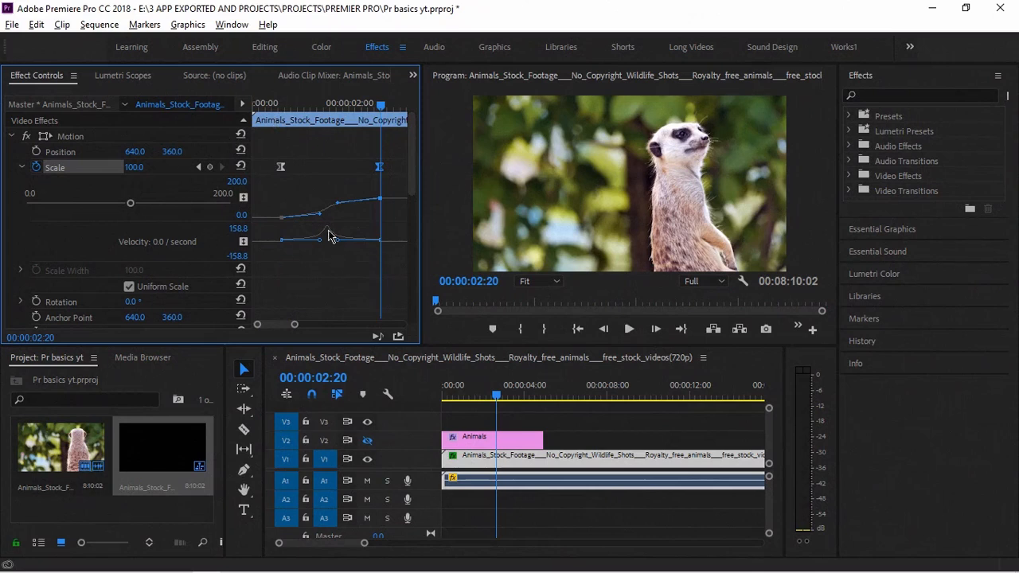
Extend the facing velocity handles of both Scale keyframes until they meet midway, and play the animation.
mouse_move(322, 215)
mouse_down()
mouse_move(339, 206)
mouse_move(314, 209)
mouse_up()
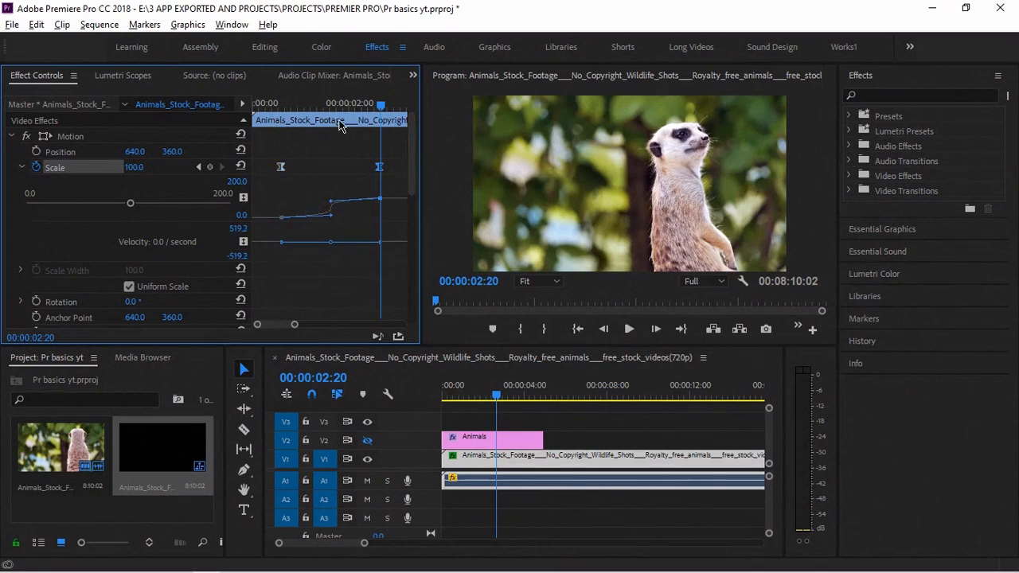
click(336, 105)
drag(336, 112, 279, 119)
key(space)
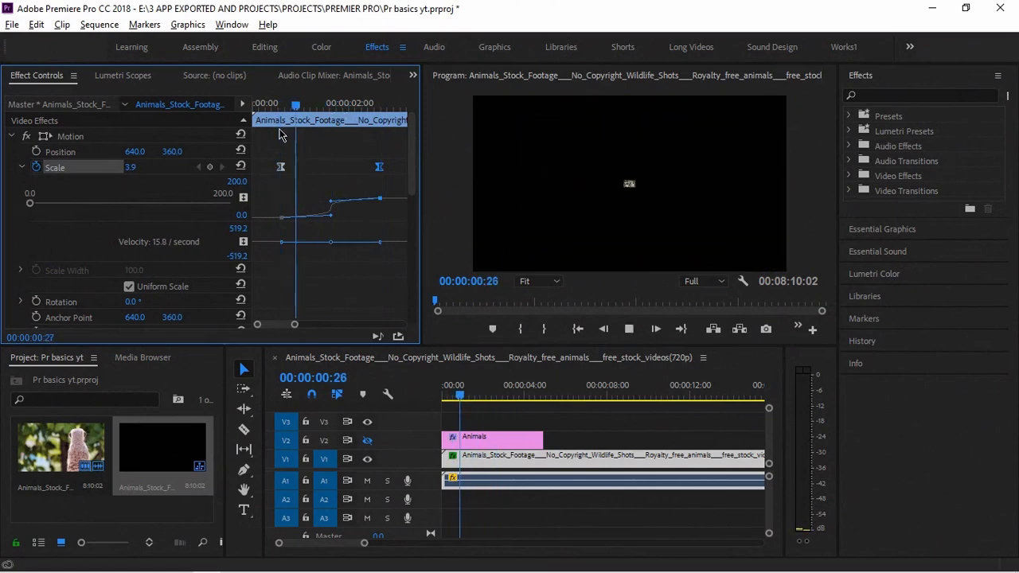
key(space)
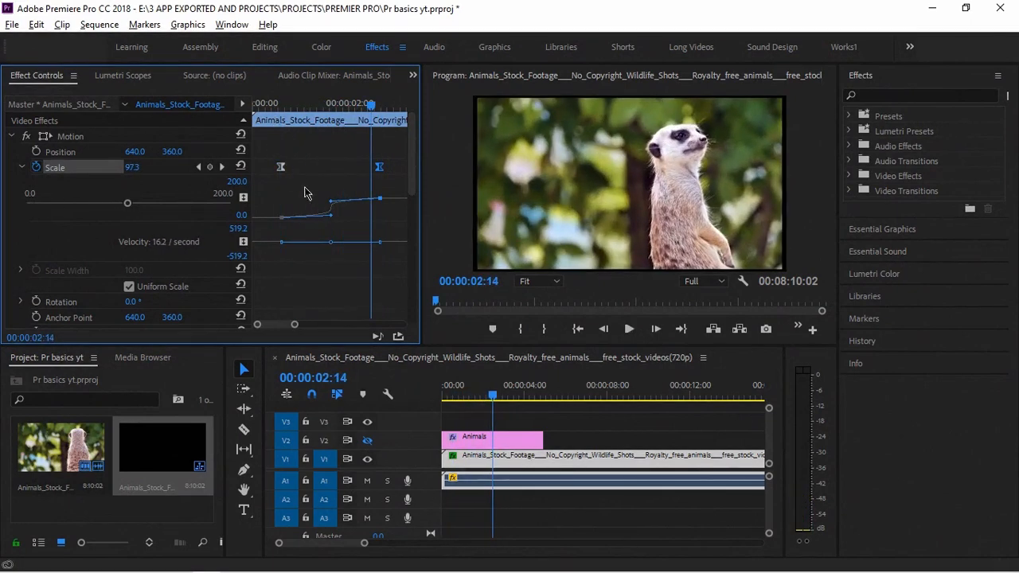
Pull the facing velocity handles of both Scale keyframes slightly apart and replay the scale-up from before the first keyframe.
drag(330, 205, 327, 221)
drag(318, 115, 275, 122)
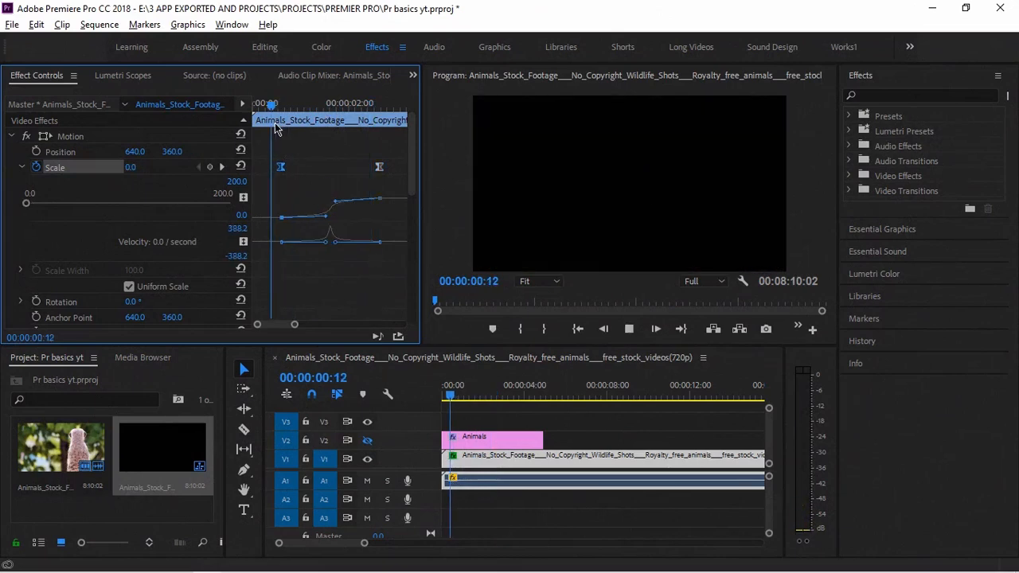
key(space)
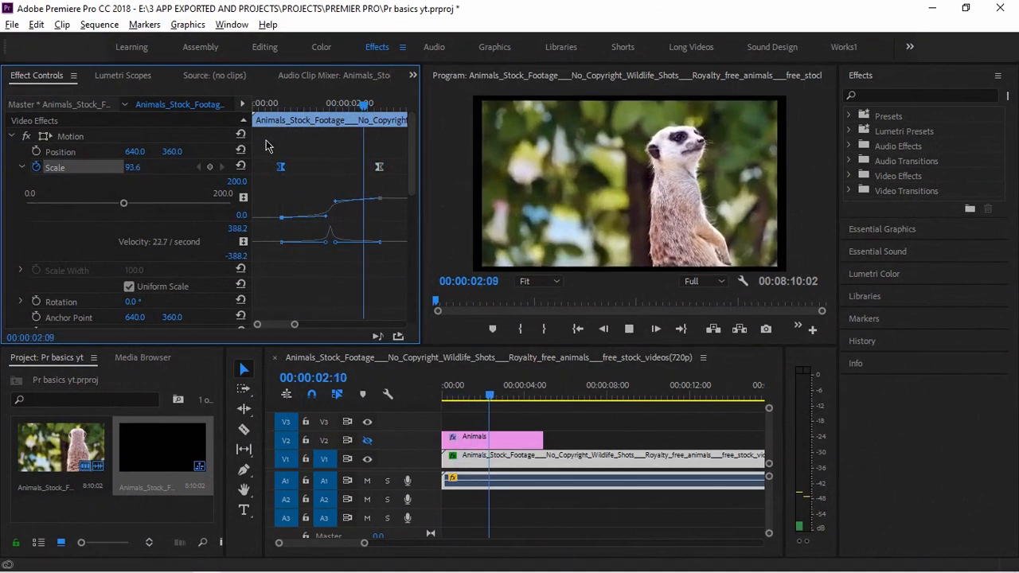
Set both Scale keyframes to Auto Bezier interpolation and play the animation.
drag(334, 105, 385, 125)
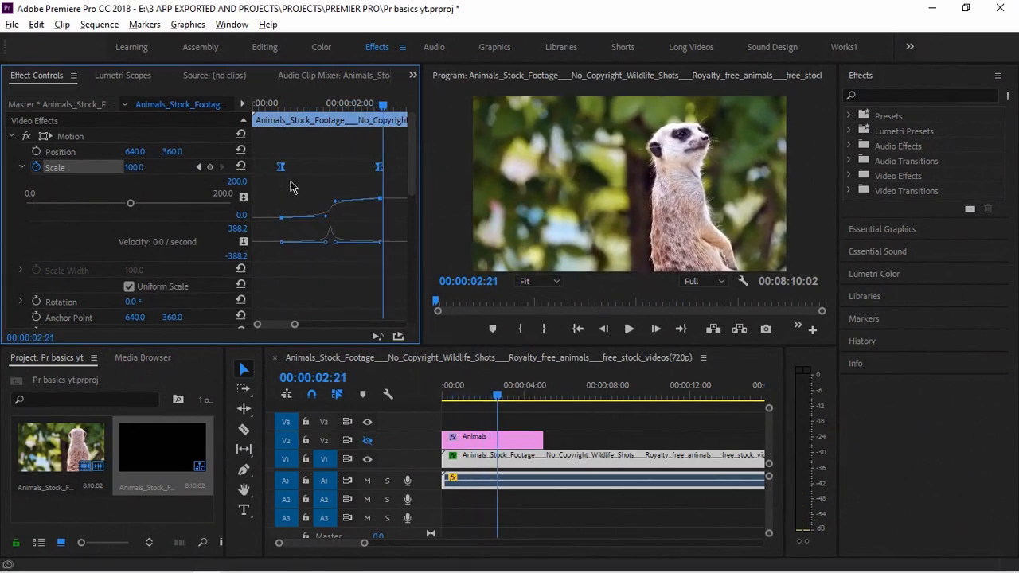
right_click(385, 173)
click(429, 325)
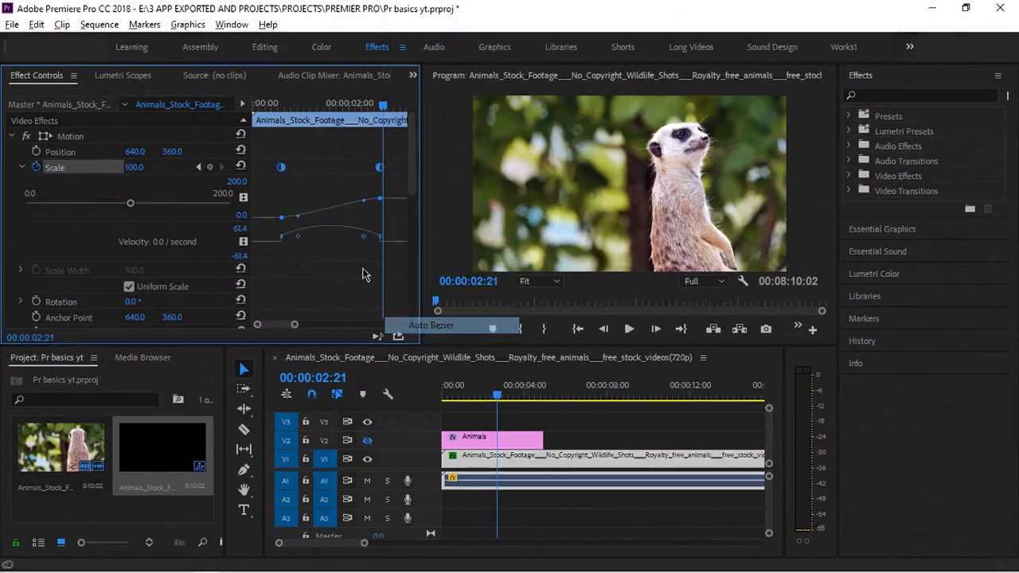
key(Home)
key(space)
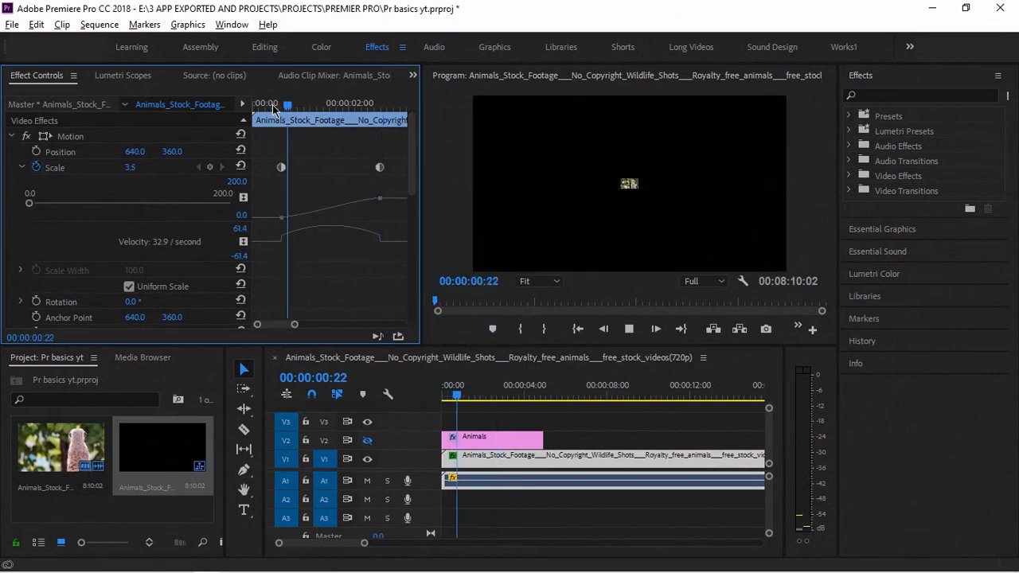
key(space)
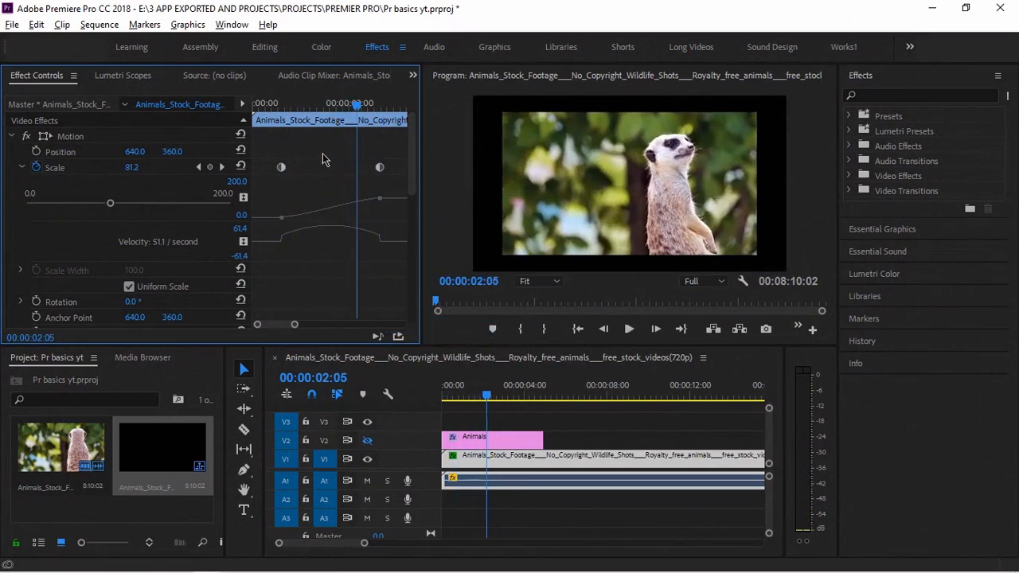
Select both Scale keyframes and set their interpolation to Continuous Bezier.
drag(287, 153, 390, 187)
right_click(381, 169)
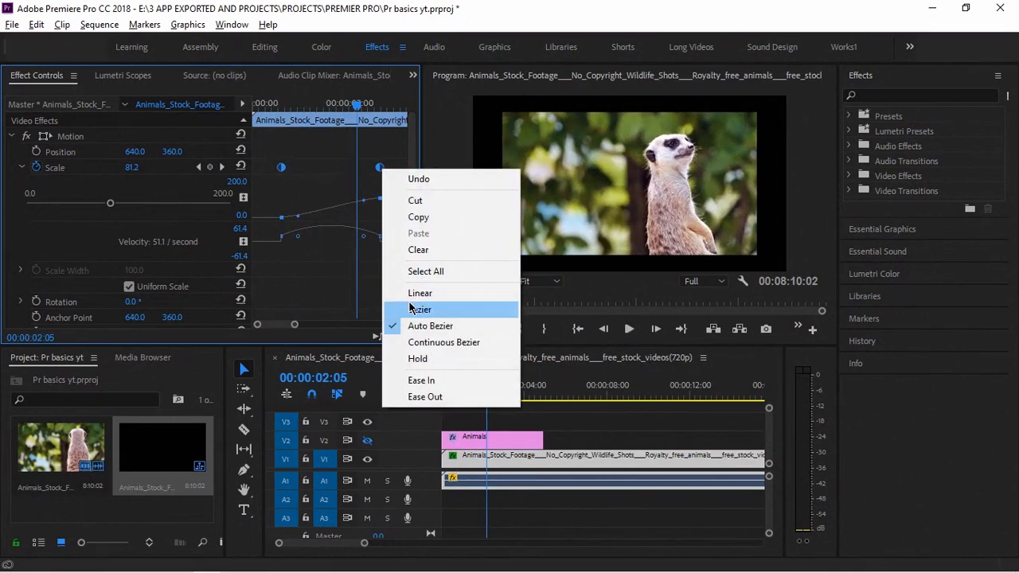
click(413, 350)
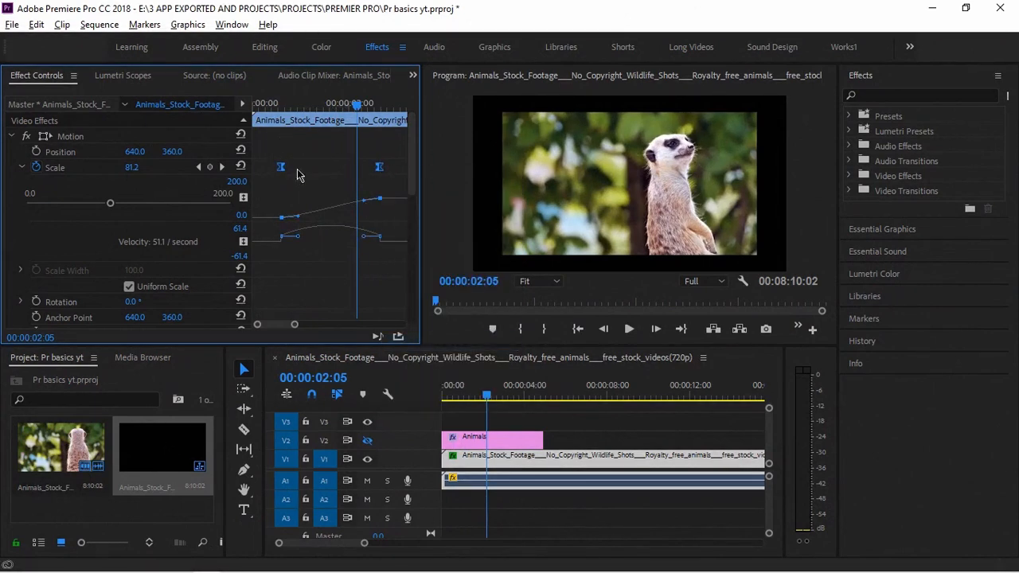
Set both Scale keyframes to Hold interpolation and play from before the first keyframe past the second.
right_click(380, 168)
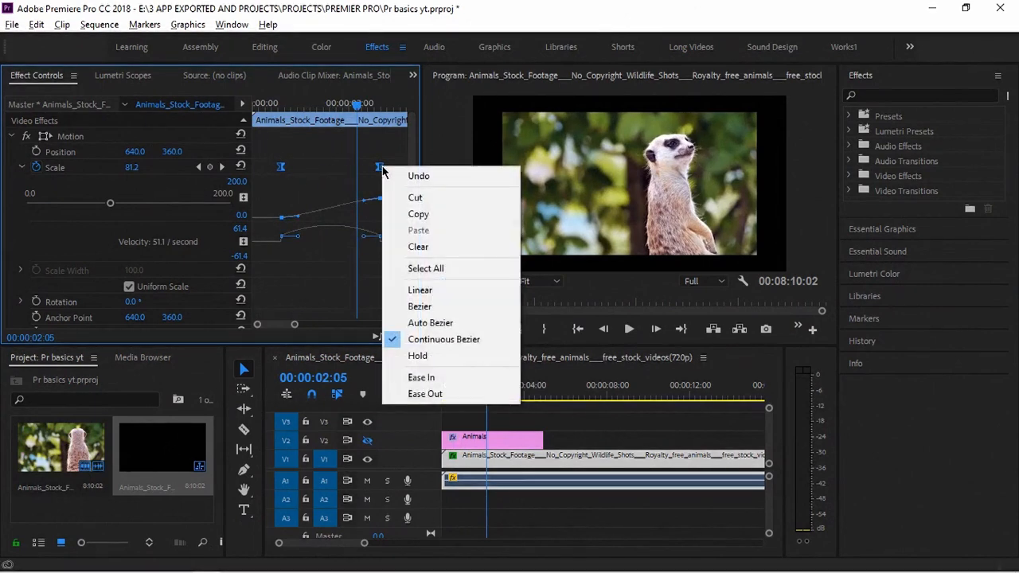
click(458, 354)
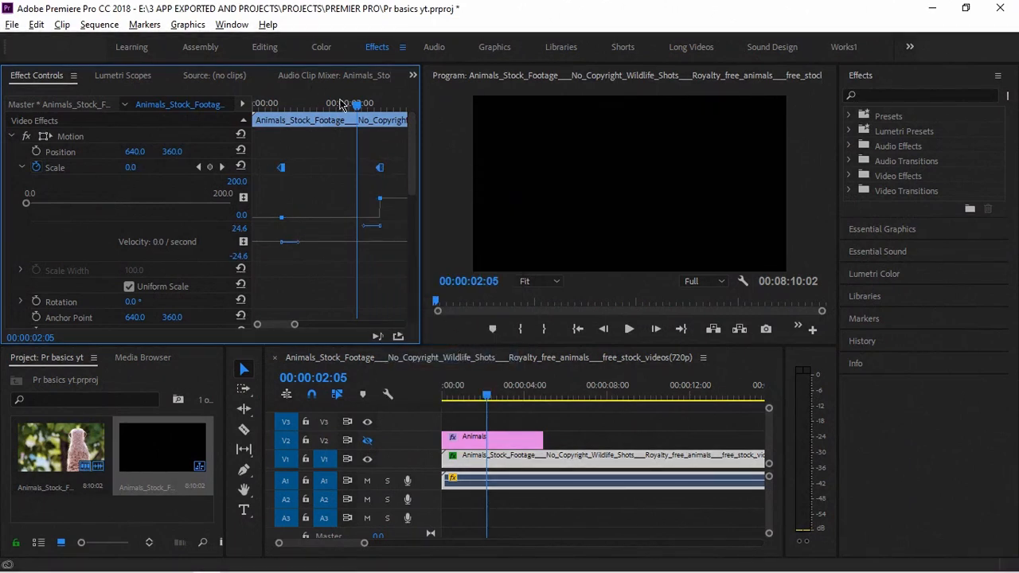
click(267, 104)
key(space)
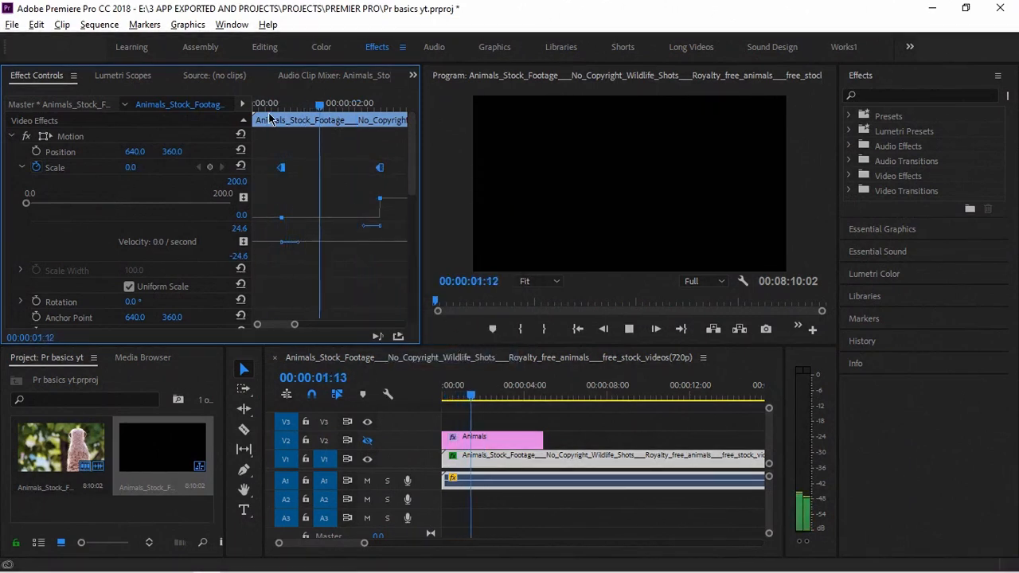
key(space)
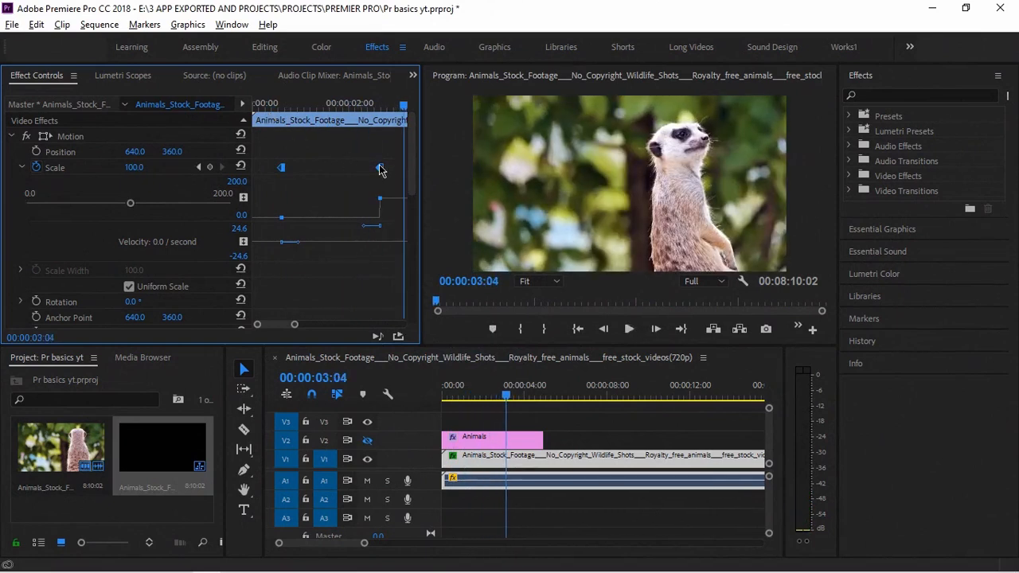
Add a third Scale keyframe with a value of 149 at 00:00:03:27, and play from around the second keyframe.
scroll(368, 179, down, 1)
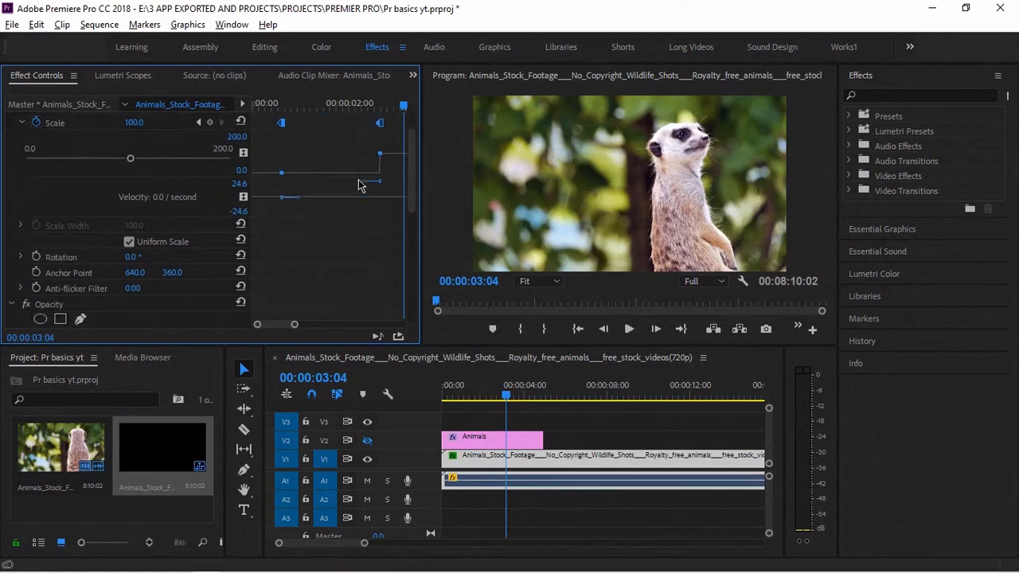
drag(294, 325, 307, 325)
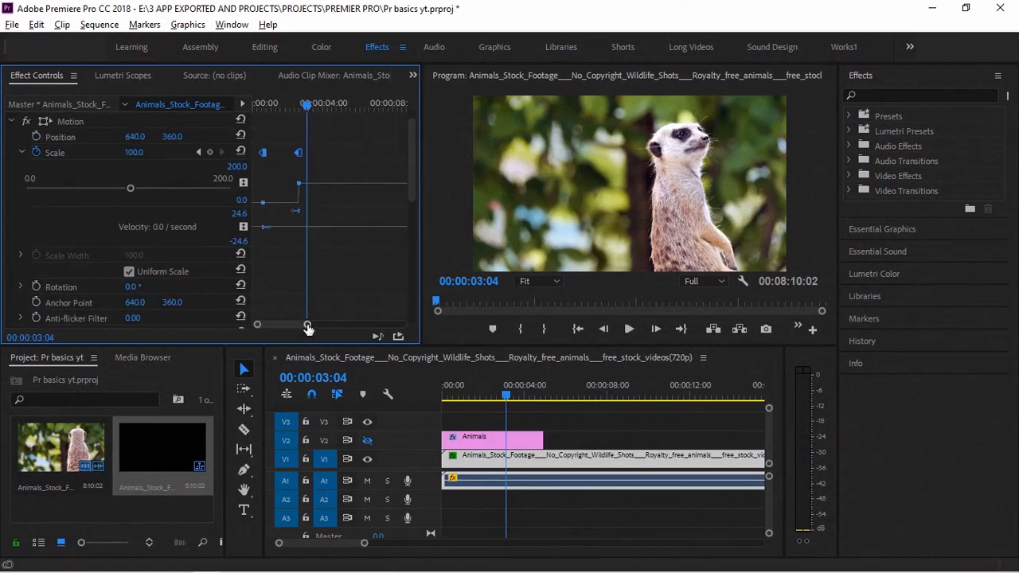
click(318, 105)
drag(317, 105, 327, 105)
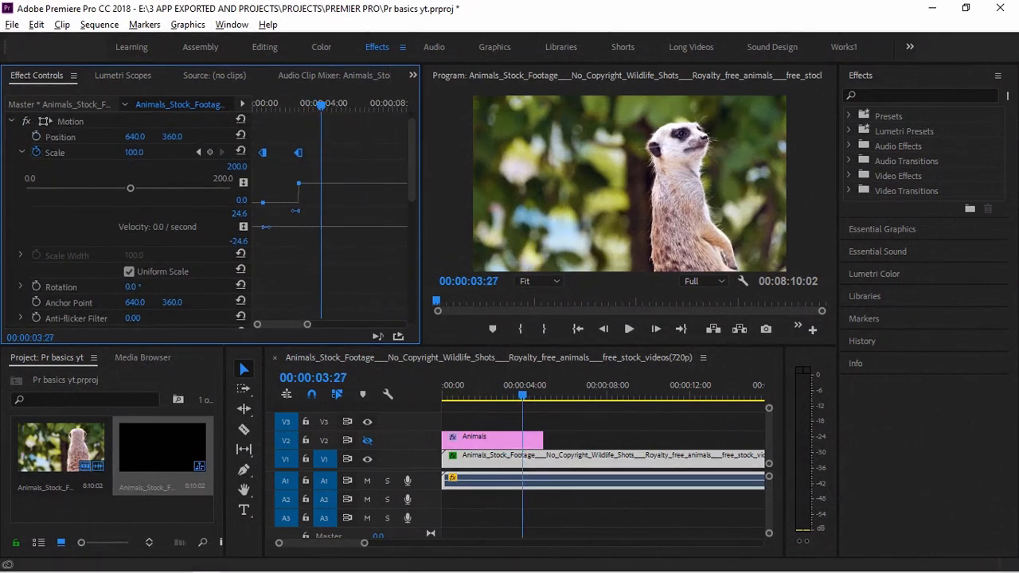
drag(135, 152, 154, 148)
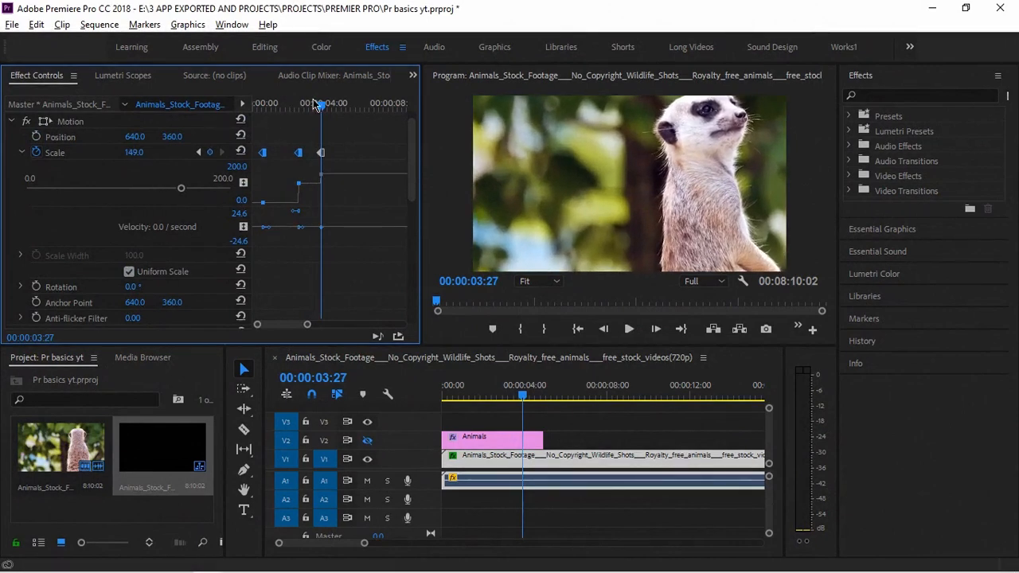
drag(317, 105, 294, 110)
key(space)
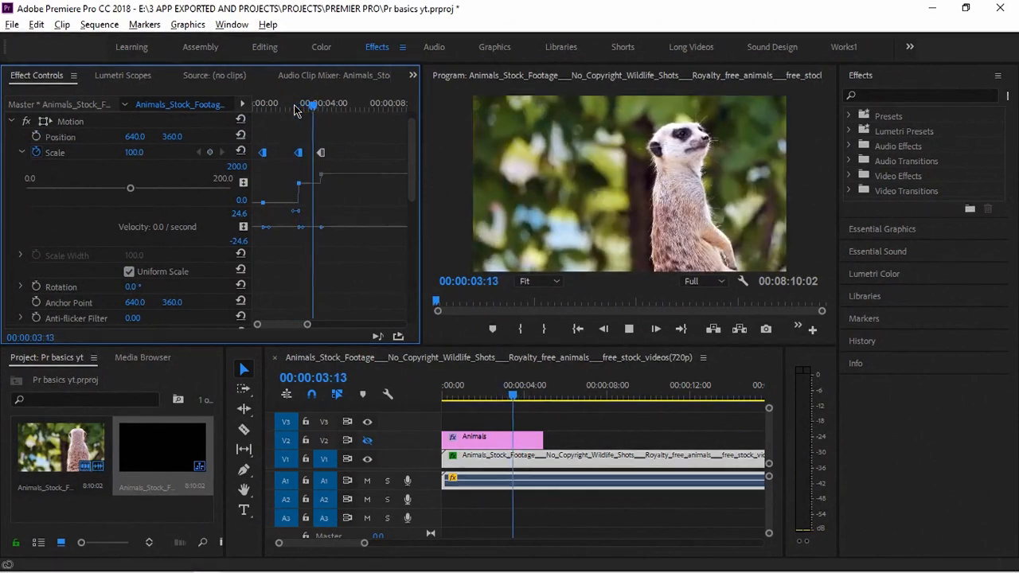
key(space)
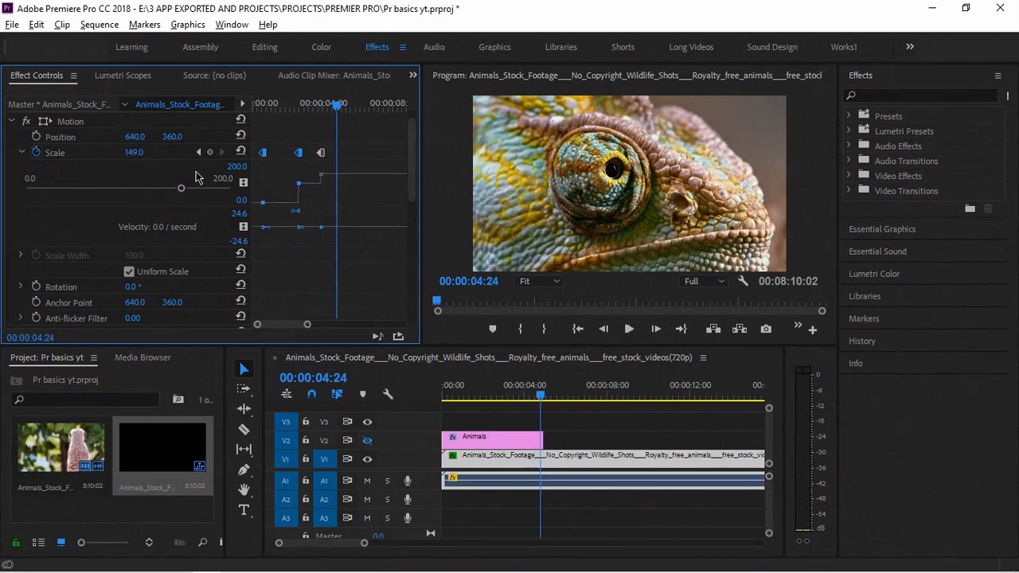
Add a fourth Scale keyframe of 104 at 00:00:04:24, and review the held jumps around the third and fourth keyframes.
drag(337, 105, 286, 116)
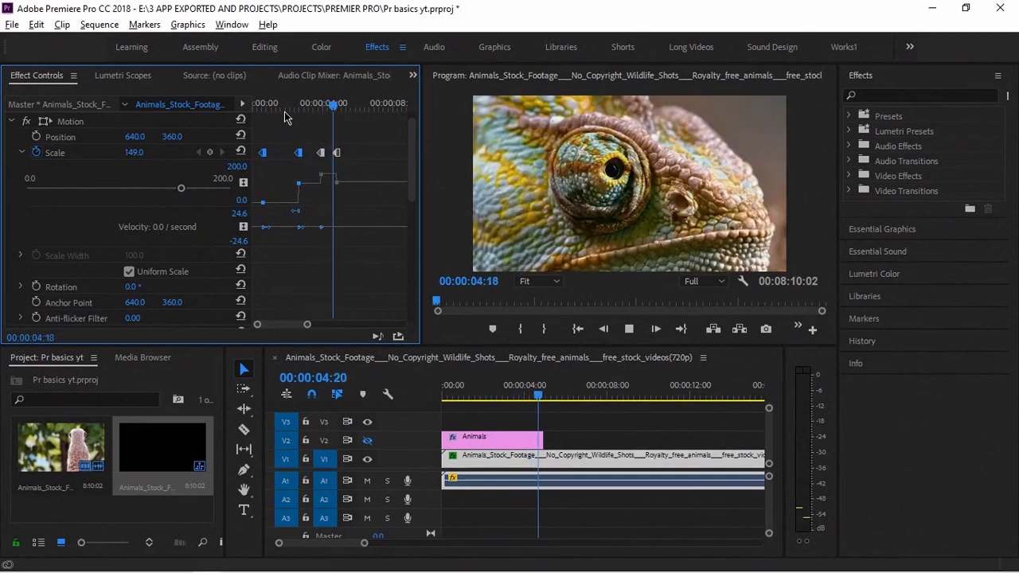
key(space)
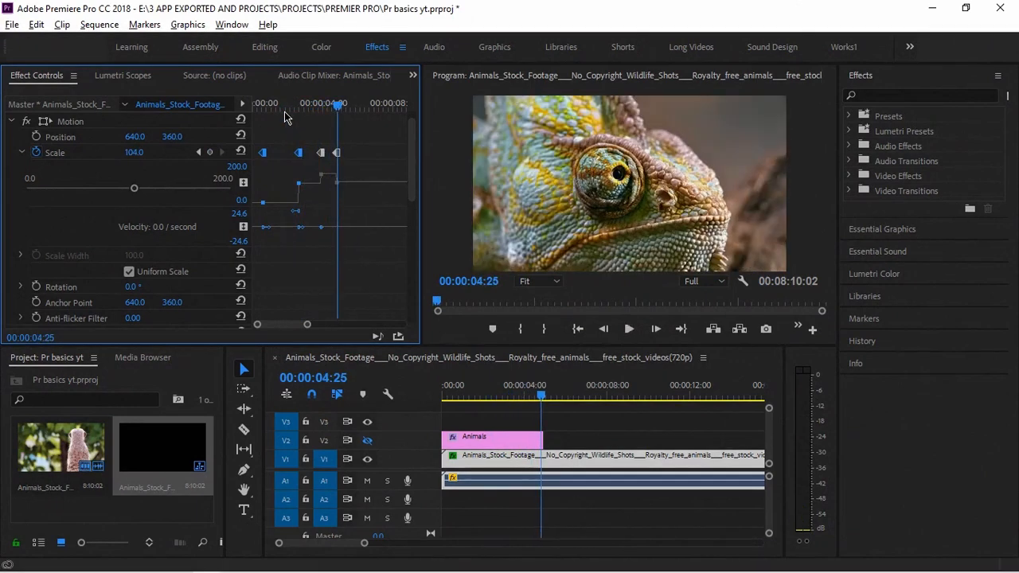
drag(306, 327, 295, 325)
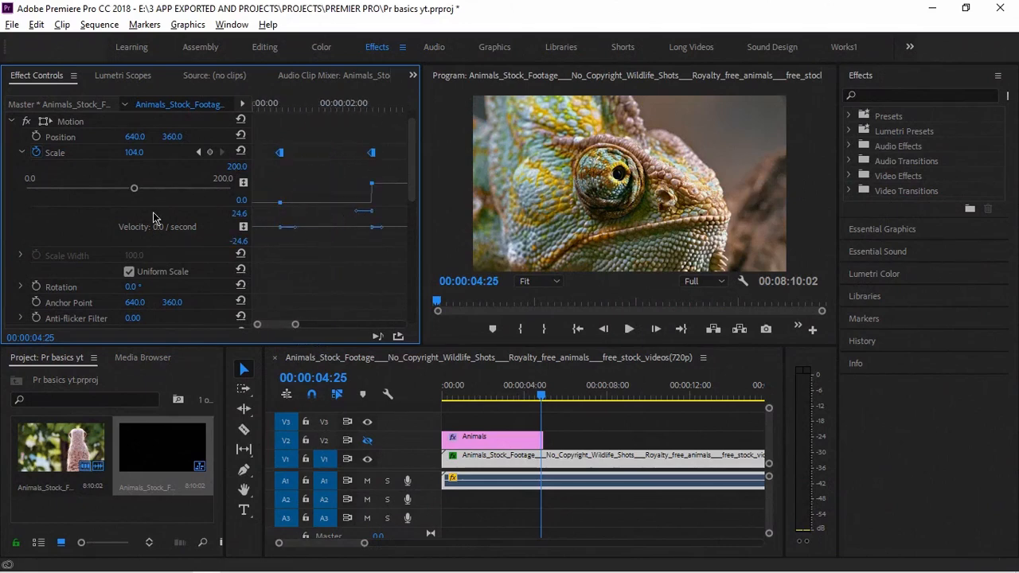
mouse_move(373, 106)
mouse_down()
mouse_move(350, 107)
mouse_move(394, 108)
mouse_move(342, 108)
mouse_move(378, 110)
mouse_move(365, 119)
mouse_up()
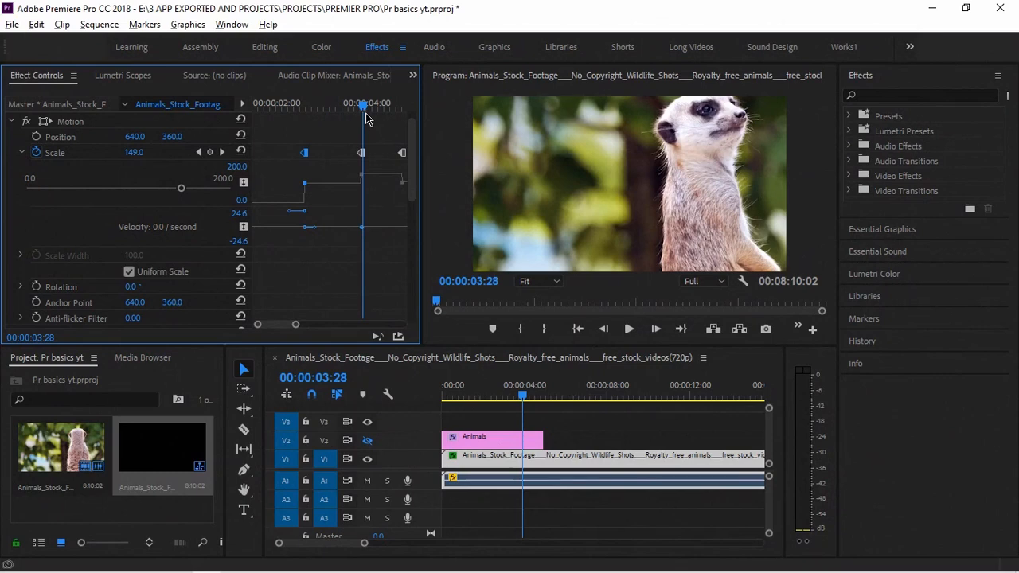
drag(366, 112, 363, 115)
scroll(304, 163, up, 2)
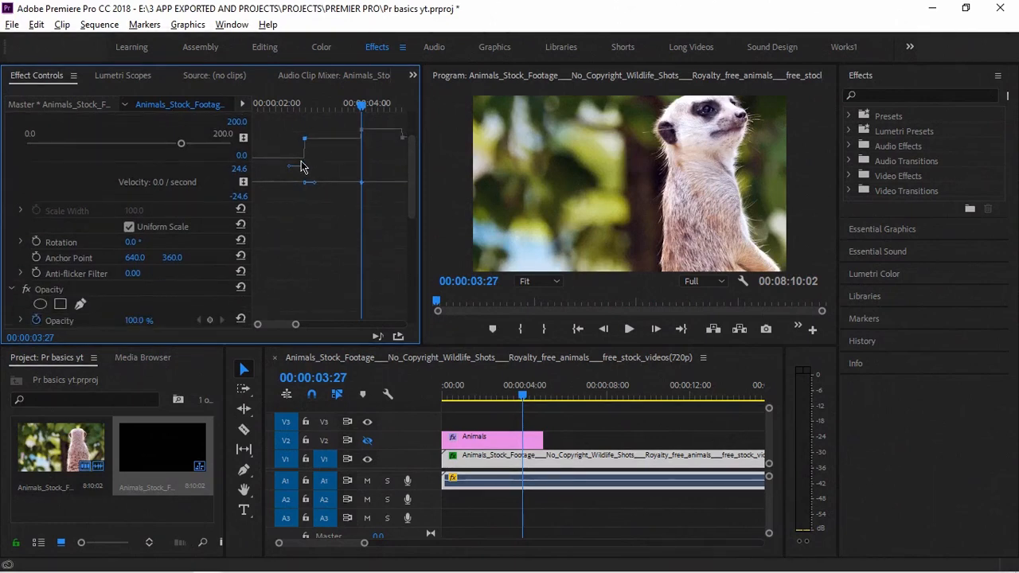
Convert all four Scale keyframes from Hold to Linear interpolation.
drag(295, 324, 322, 325)
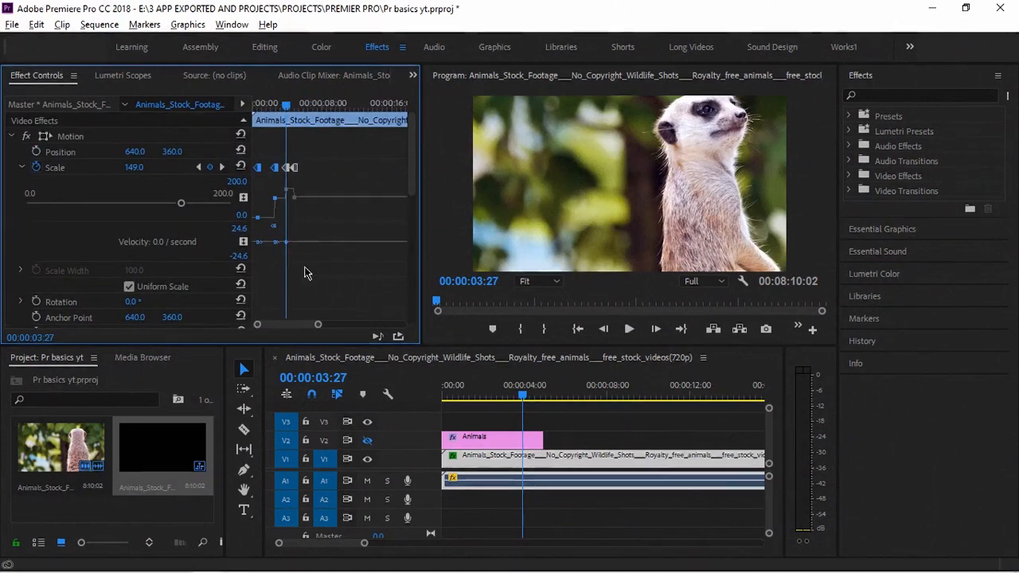
right_click(275, 168)
click(295, 386)
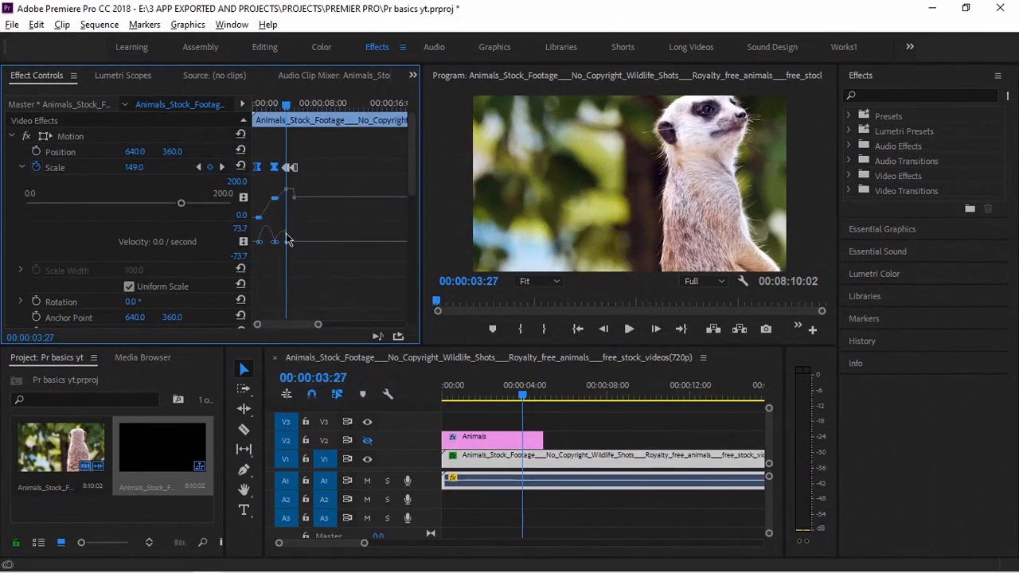
right_click(274, 168)
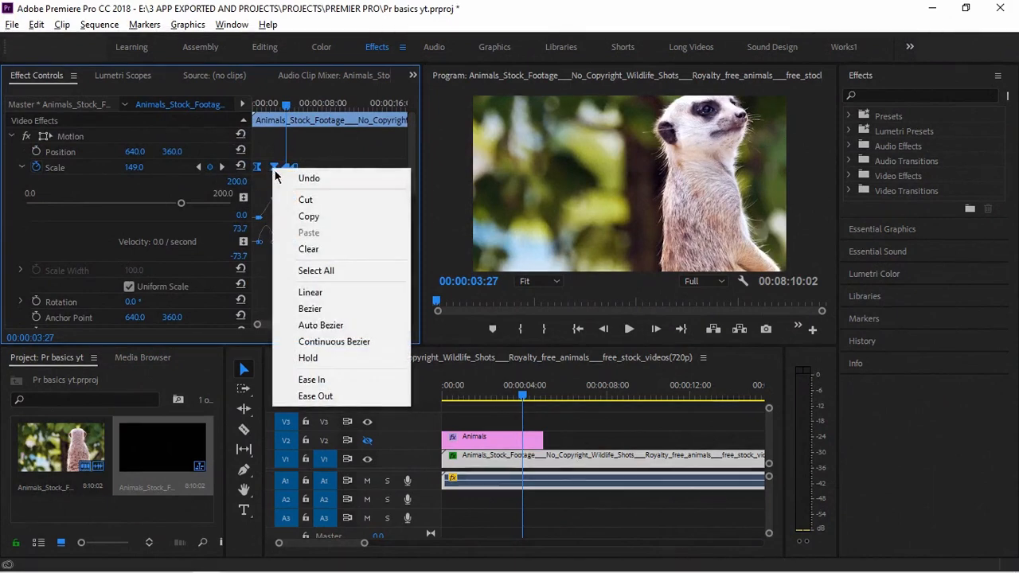
click(309, 292)
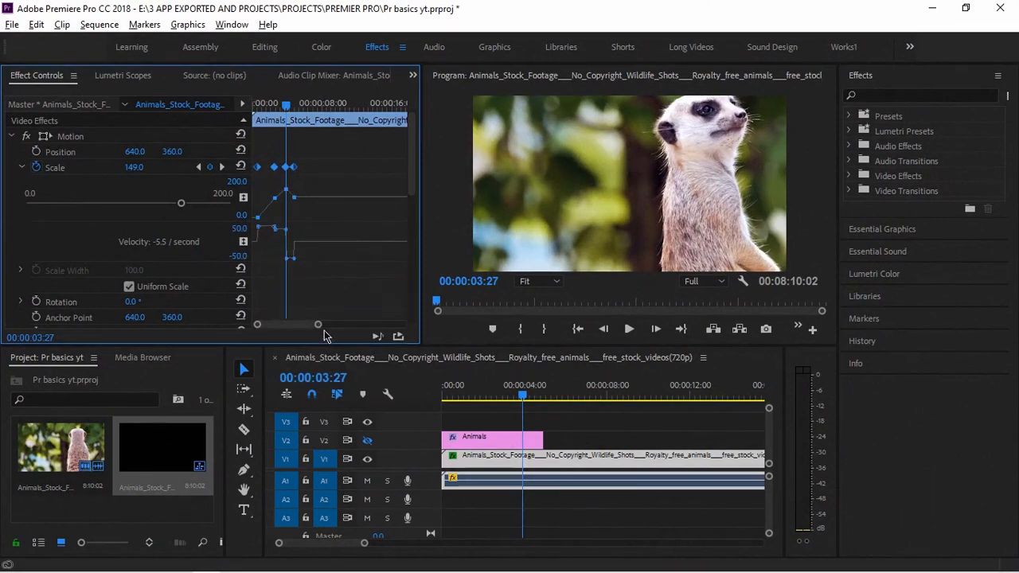
Select the first two Scale keyframes and try applying Ease In to them.
drag(317, 325, 295, 324)
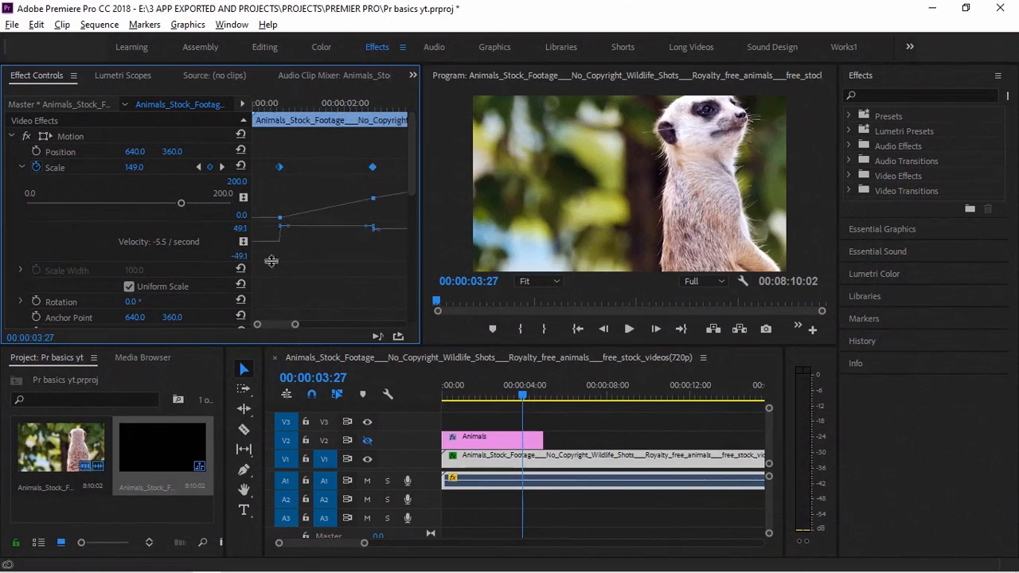
mouse_move(278, 106)
mouse_down()
mouse_move(357, 108)
mouse_move(296, 107)
mouse_up()
drag(267, 160, 372, 182)
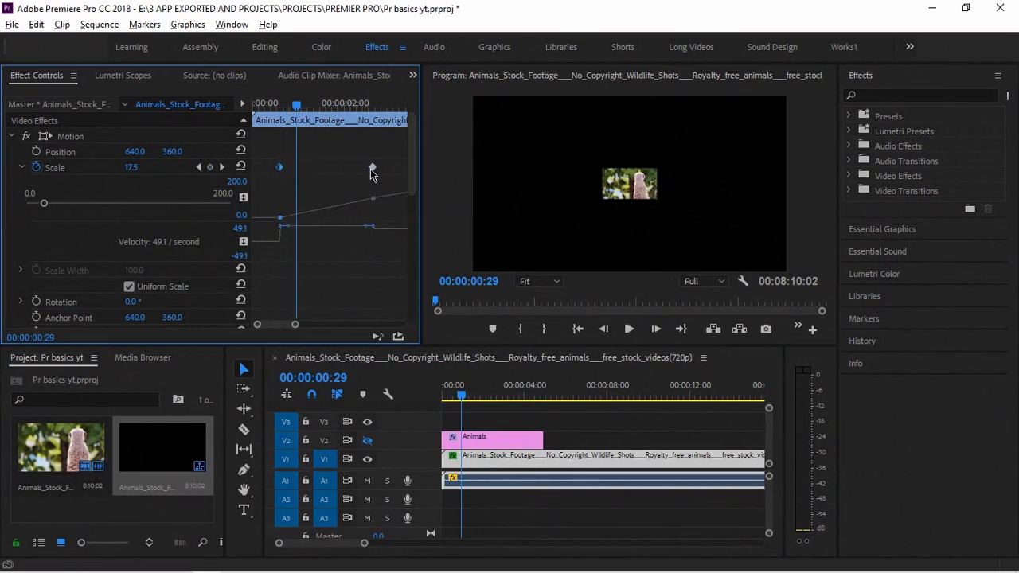
drag(273, 163, 405, 191)
right_click(373, 166)
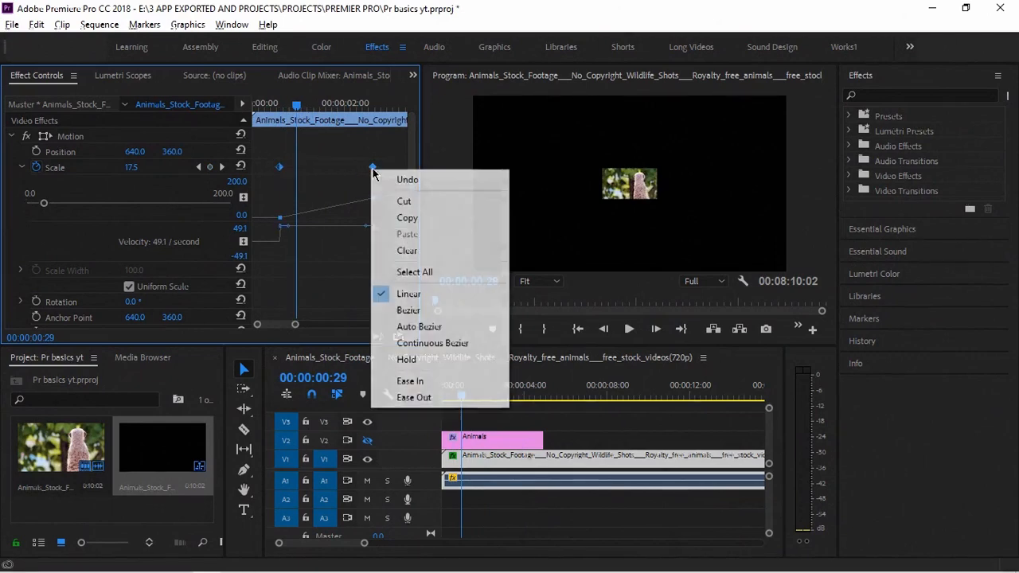
click(409, 380)
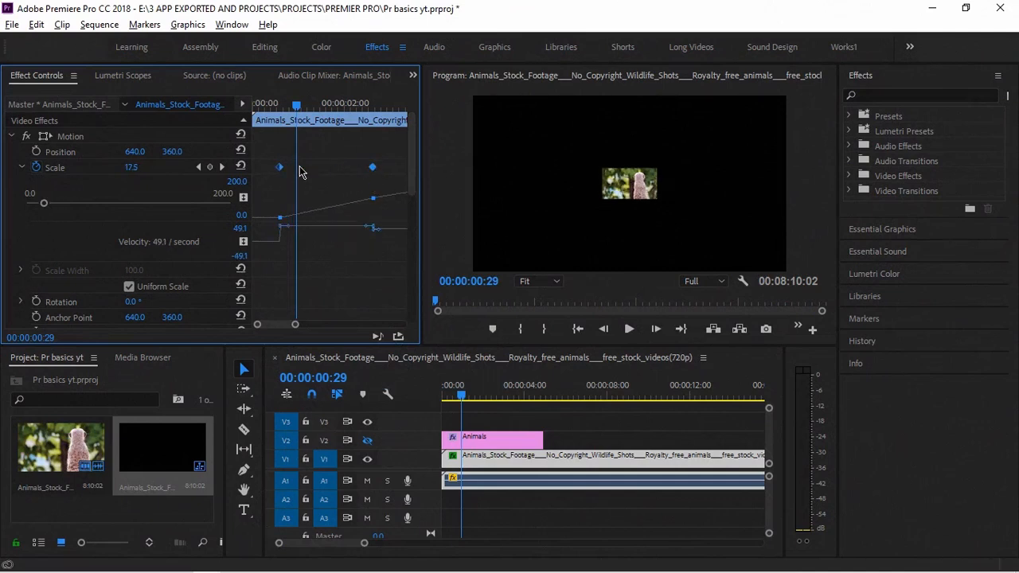
Apply Ease Out to the first and second Scale keyframes, and adjust the easing curve between them.
right_click(279, 169)
click(311, 393)
right_click(375, 172)
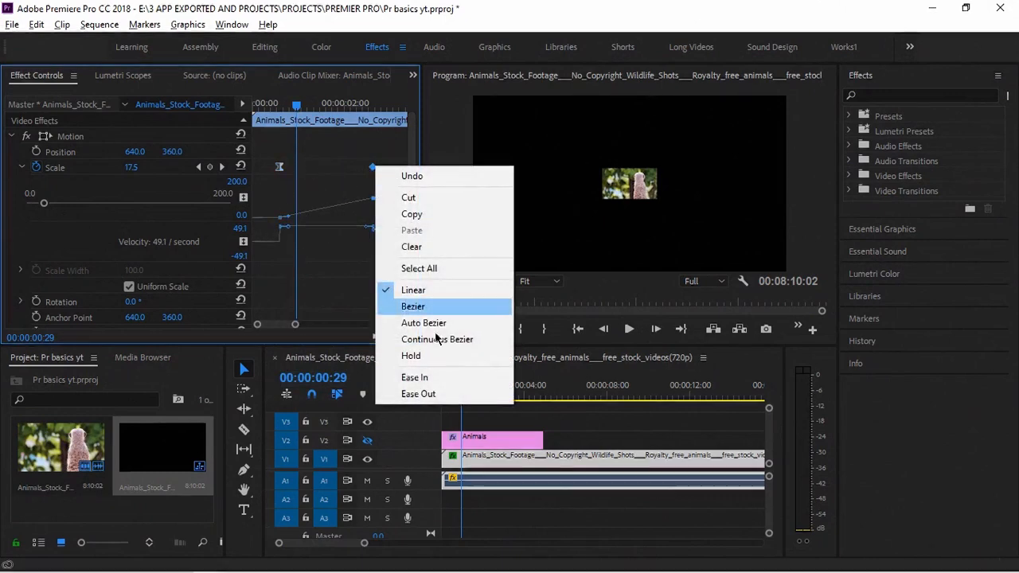
click(423, 390)
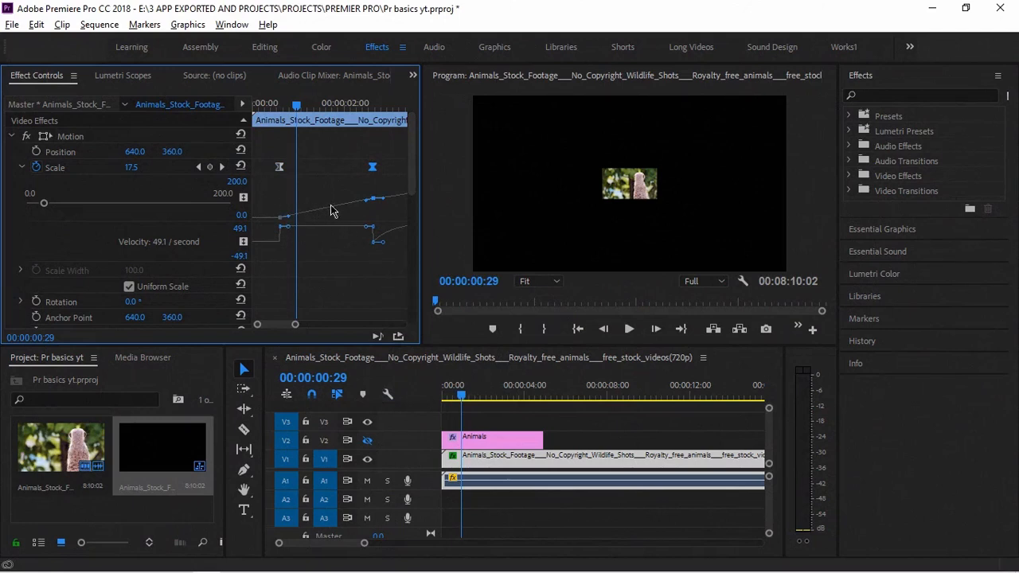
drag(360, 196, 357, 199)
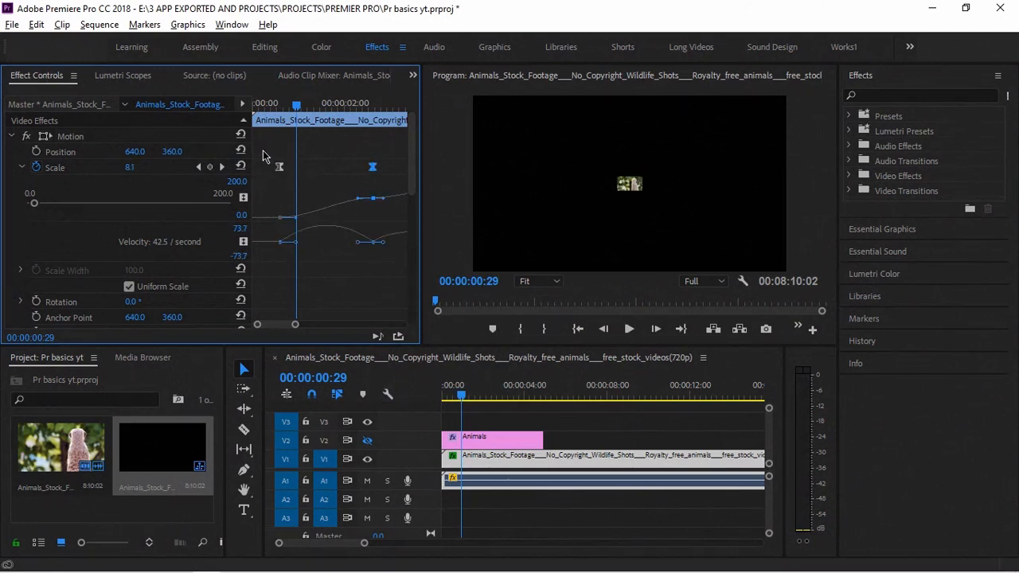
Select the first two Scale keyframes together and convert them back to Linear interpolation.
drag(268, 152, 358, 190)
right_click(374, 172)
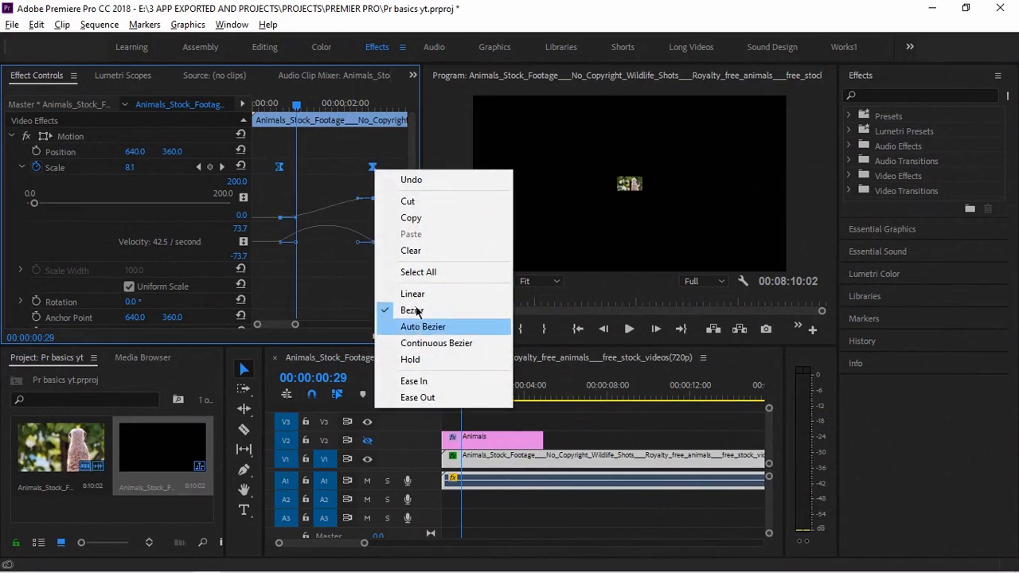
click(413, 294)
Apply Ease In to the two selected Scale keyframes, and play the clip from the first keyframe.
right_click(280, 171)
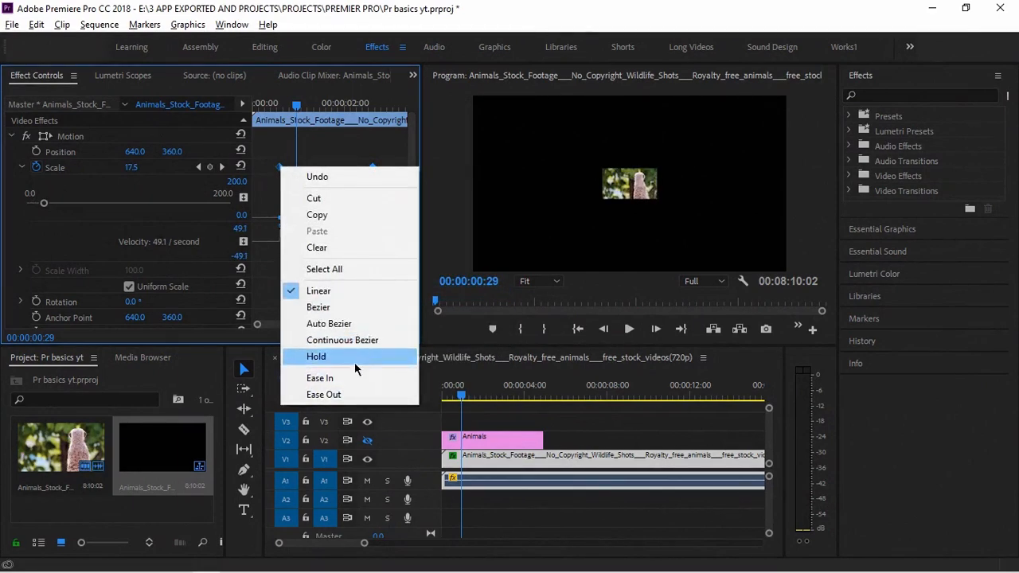
click(321, 378)
click(291, 106)
drag(292, 109, 279, 112)
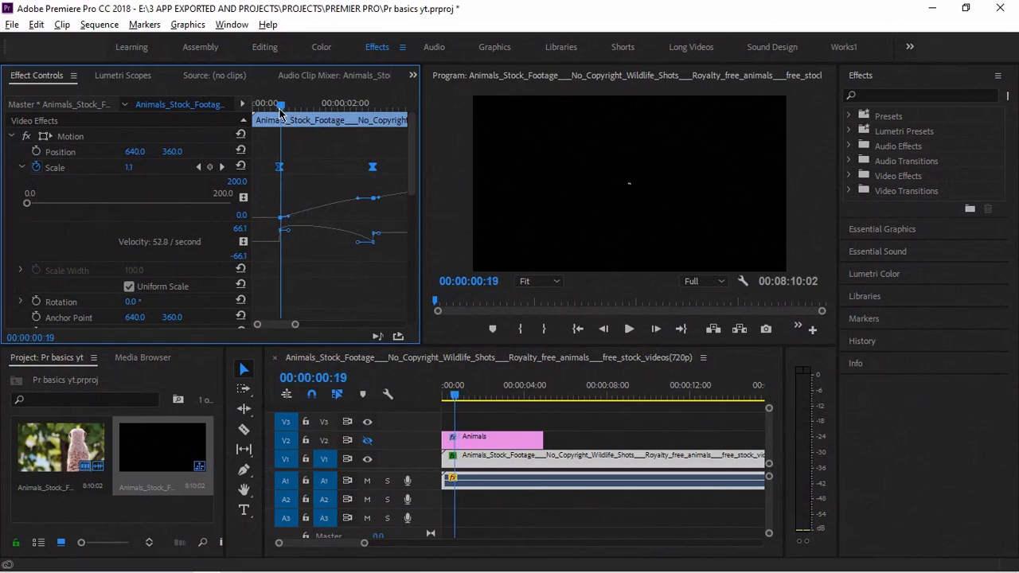
key(space)
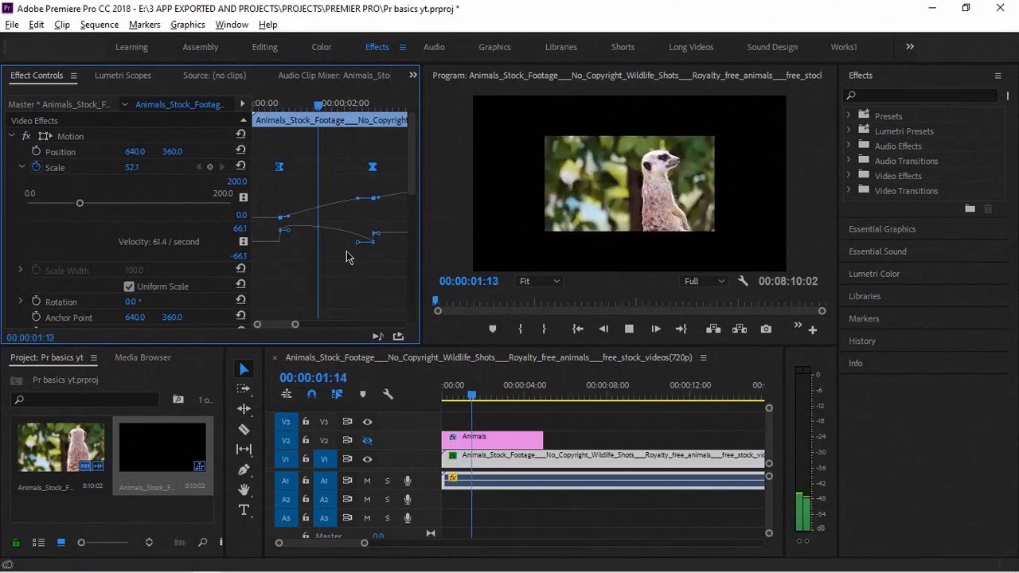
Apply Ease Out as well to the first two Scale keyframes, and replay the animation from the first keyframe.
right_click(371, 168)
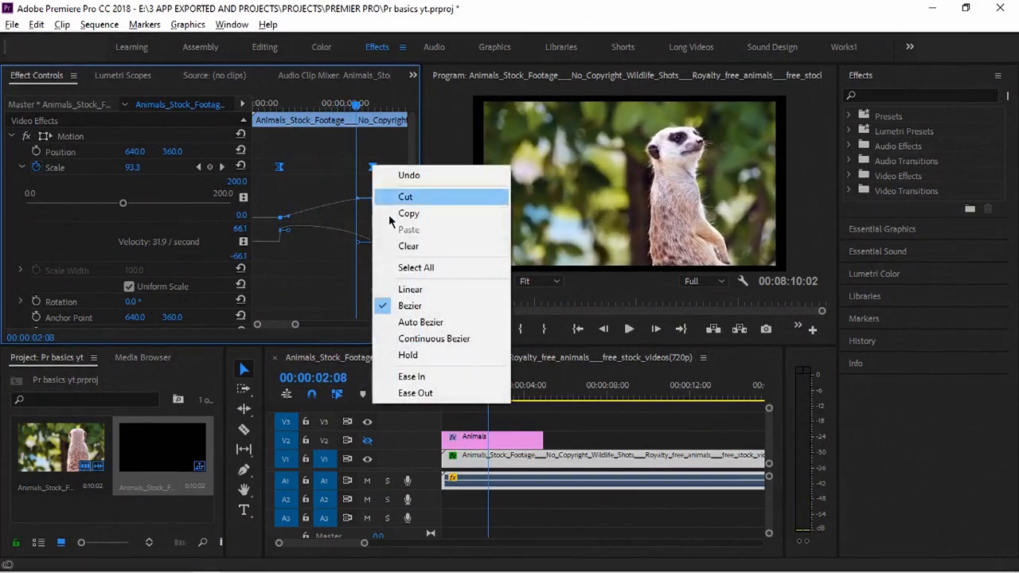
click(401, 377)
drag(355, 106, 280, 106)
key(space)
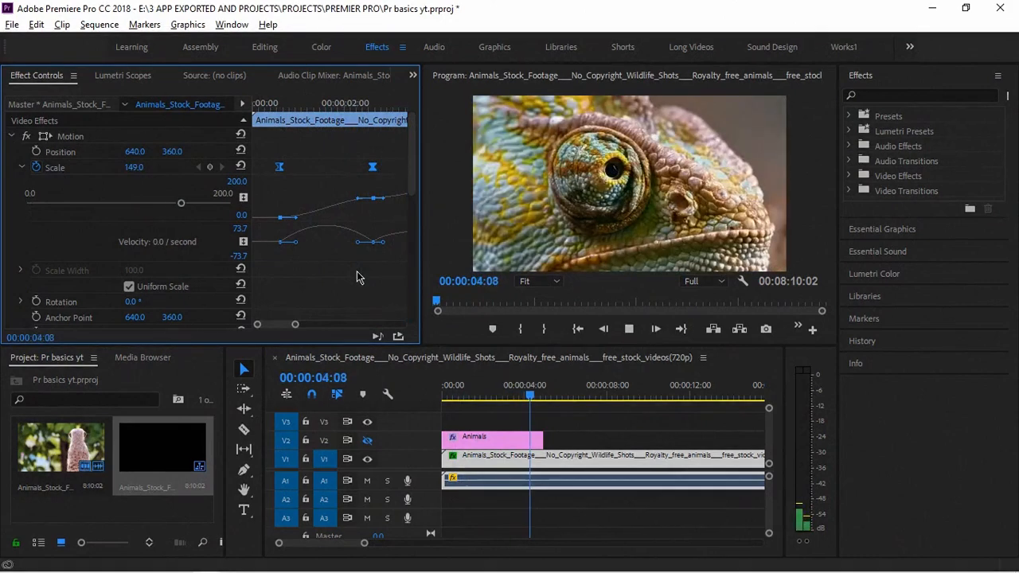
key(space)
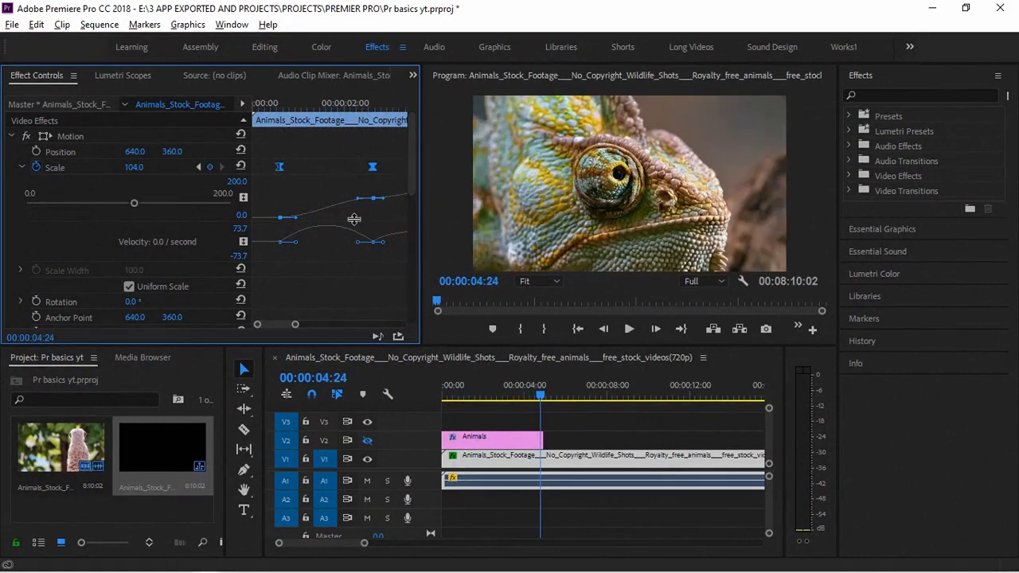
Delete all of the clip's Scale keyframes by disabling Scale animation, and reset Scale to 100.
click(20, 167)
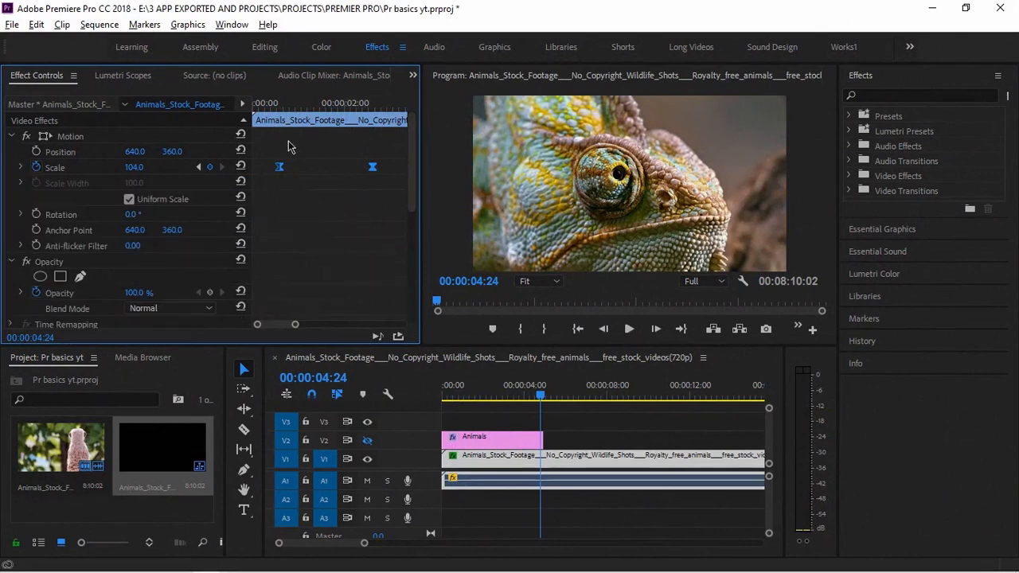
key(ctrl+s)
drag(295, 325, 317, 326)
click(303, 107)
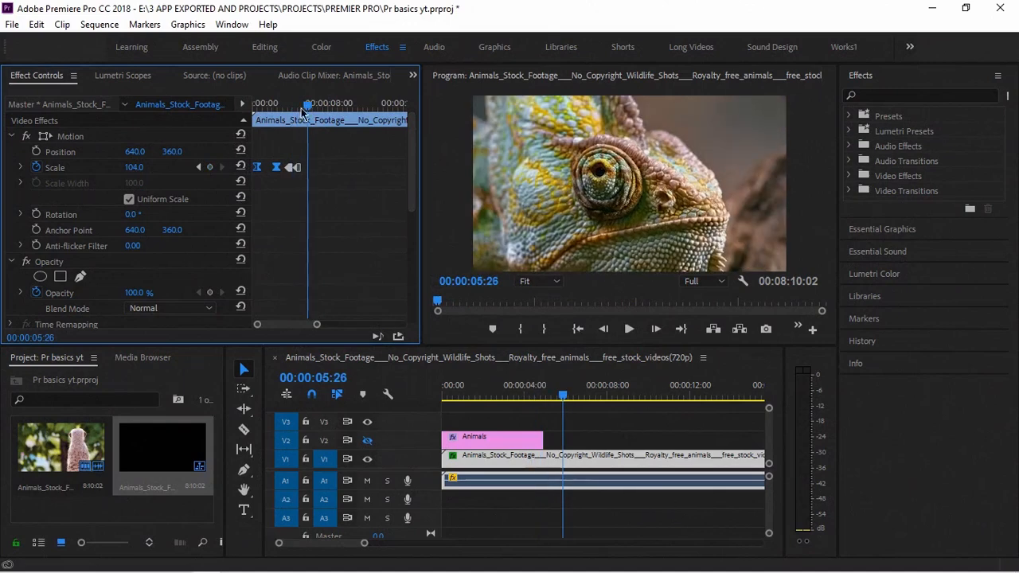
click(37, 168)
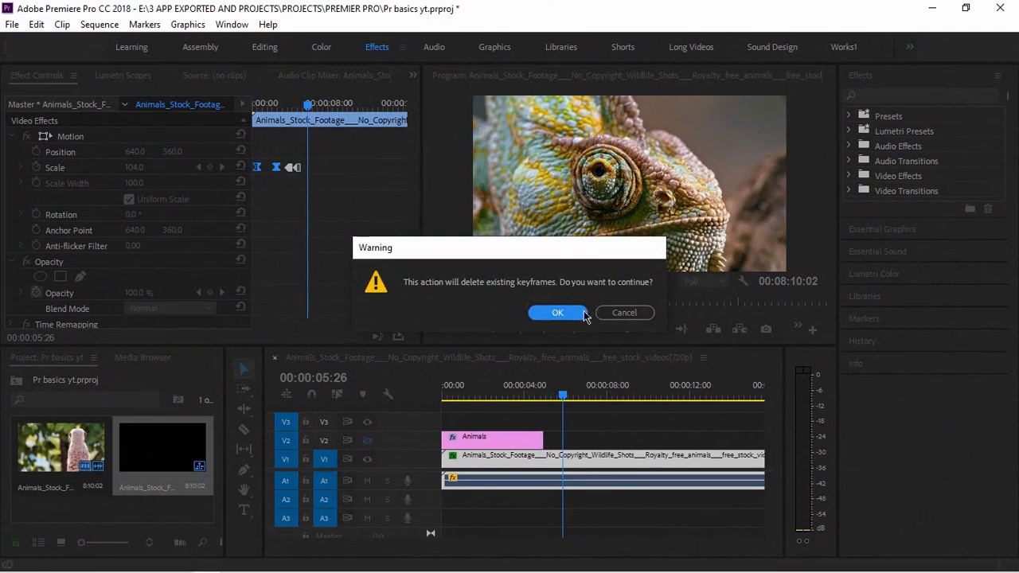
click(557, 312)
click(283, 106)
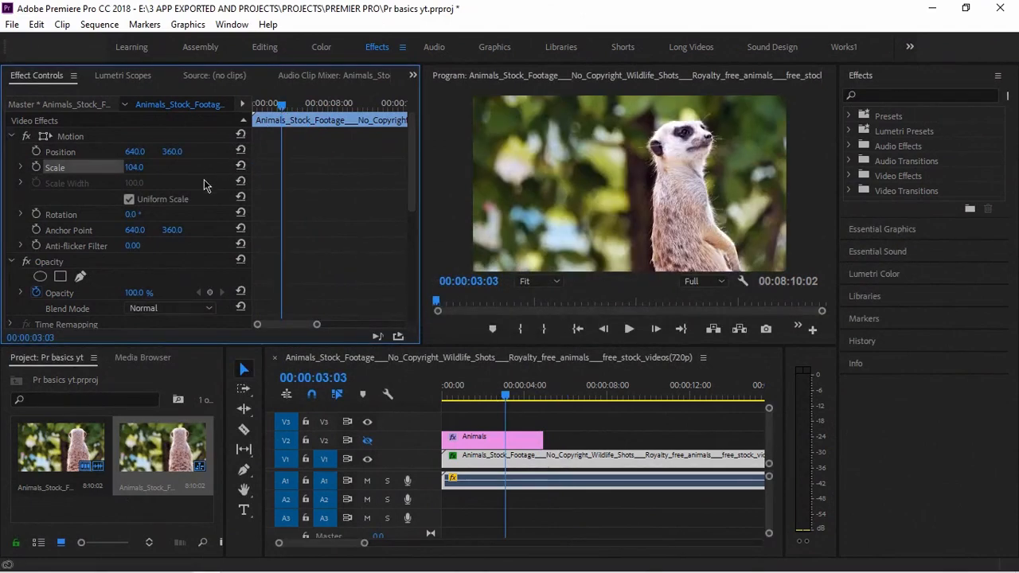
click(239, 166)
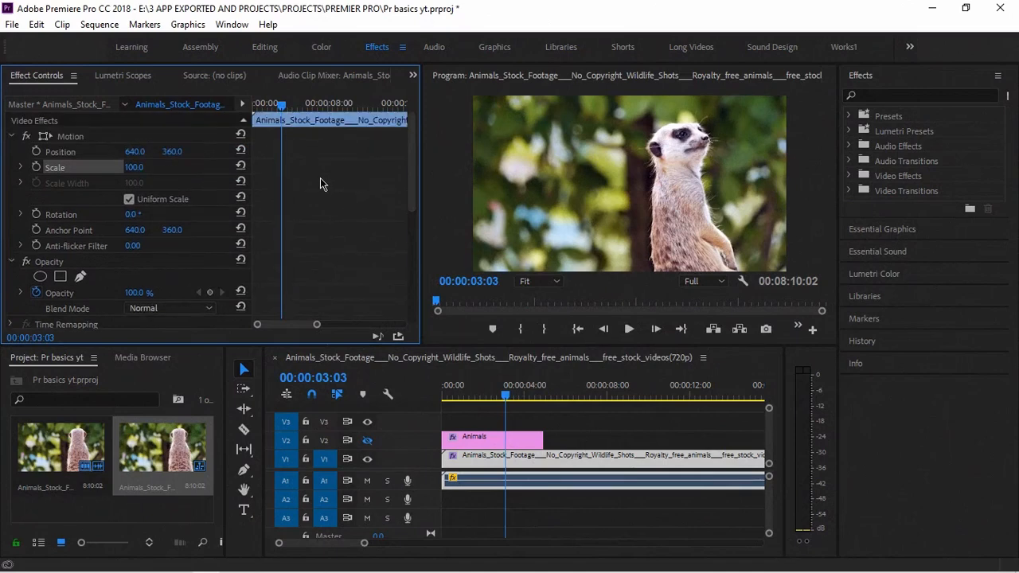
Set an Opacity keyframe of 0% at the clip's start, 00:00:00:00.
drag(296, 106, 249, 109)
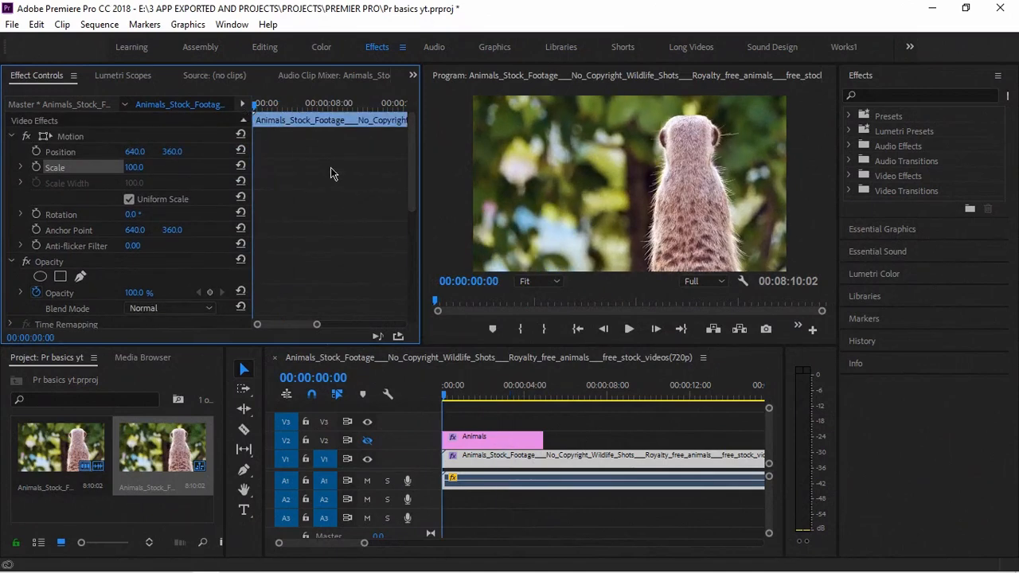
scroll(331, 167, down, 1)
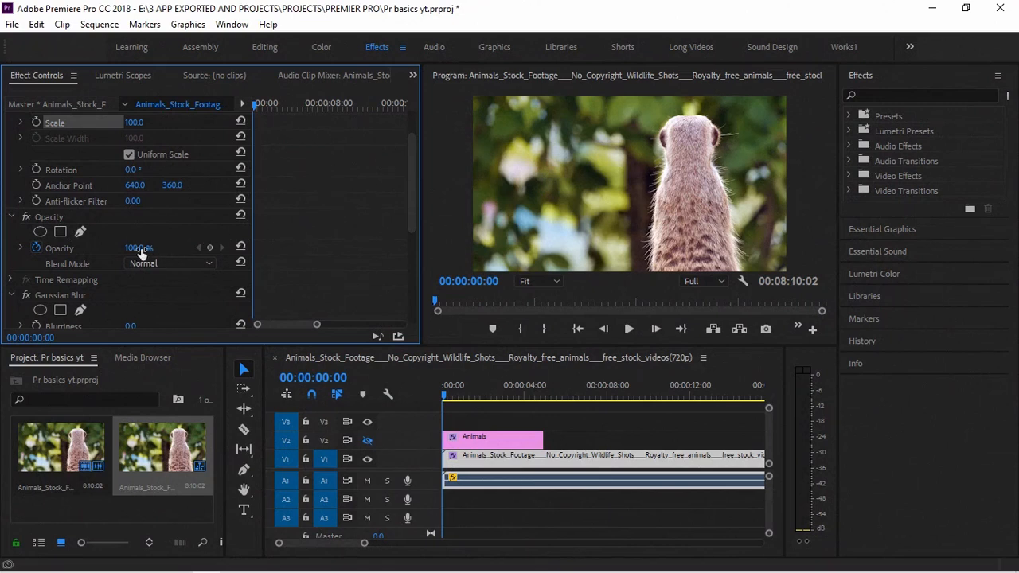
mouse_move(442, 398)
mouse_down()
mouse_move(458, 398)
mouse_move(442, 398)
mouse_up()
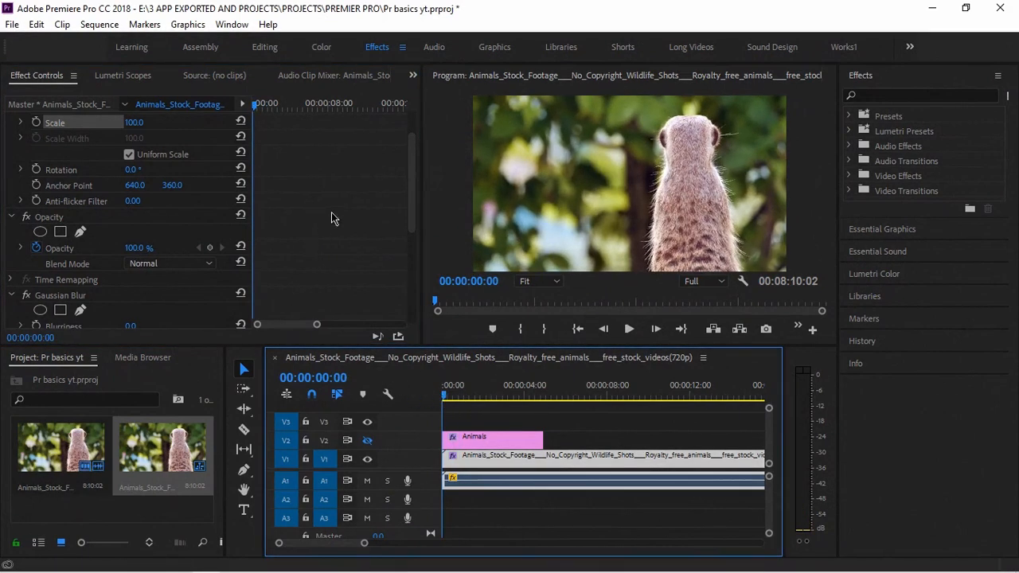
drag(143, 248, 111, 248)
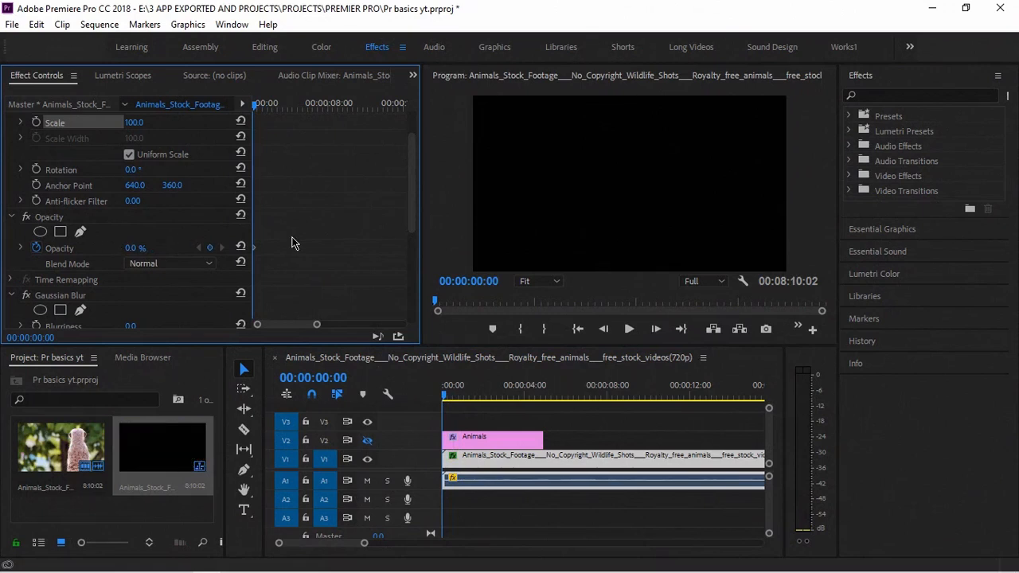
Add a second Opacity keyframe of 100% at 00:00:00:10, and return to the start of the sequence.
key(shift+Right)
key(shift+Right)
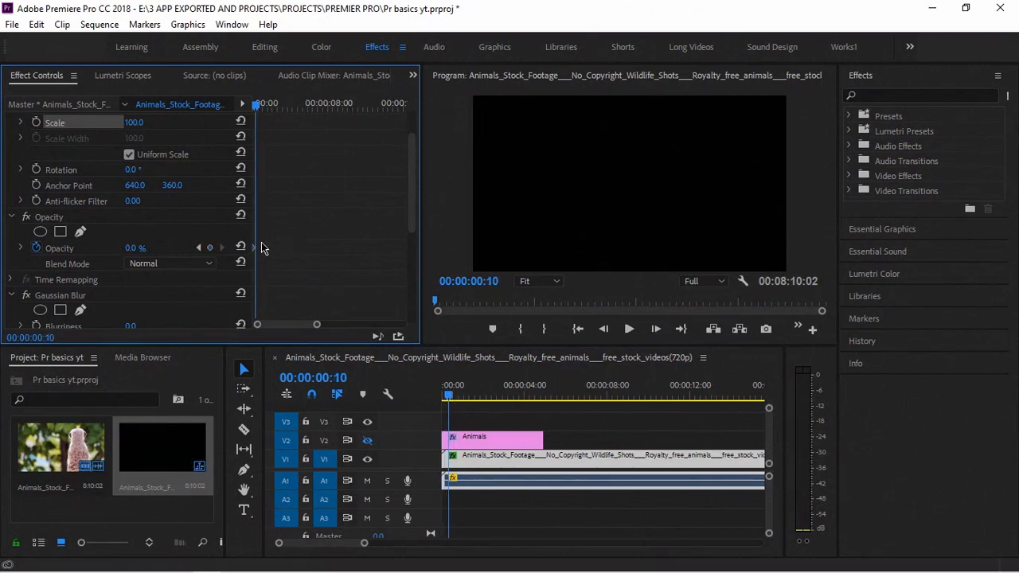
click(131, 248)
text(16)
key(Return)
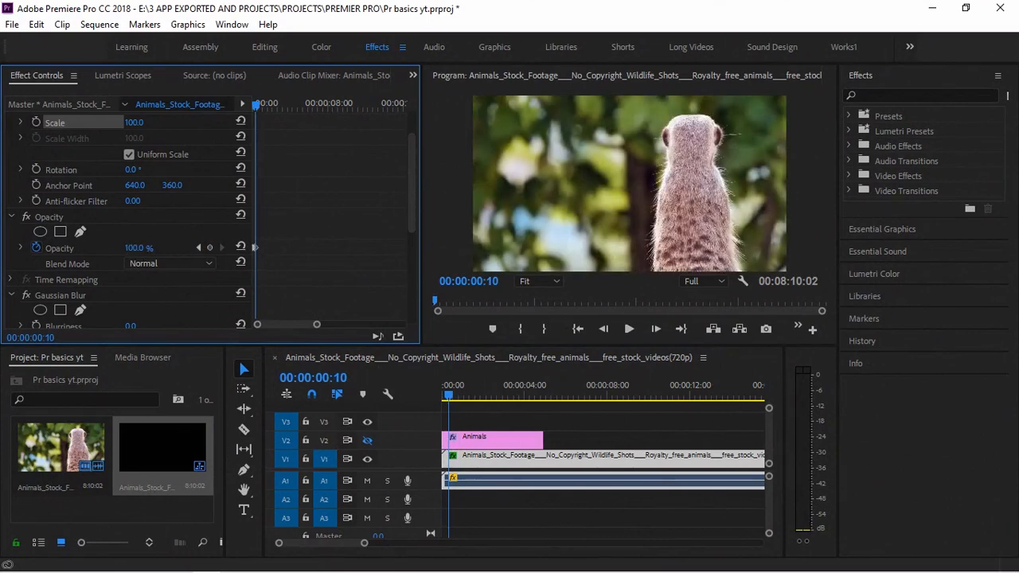
click(441, 402)
mouse_move(440, 401)
mouse_down()
mouse_move(449, 391)
mouse_move(431, 394)
mouse_move(453, 395)
mouse_move(433, 397)
mouse_up()
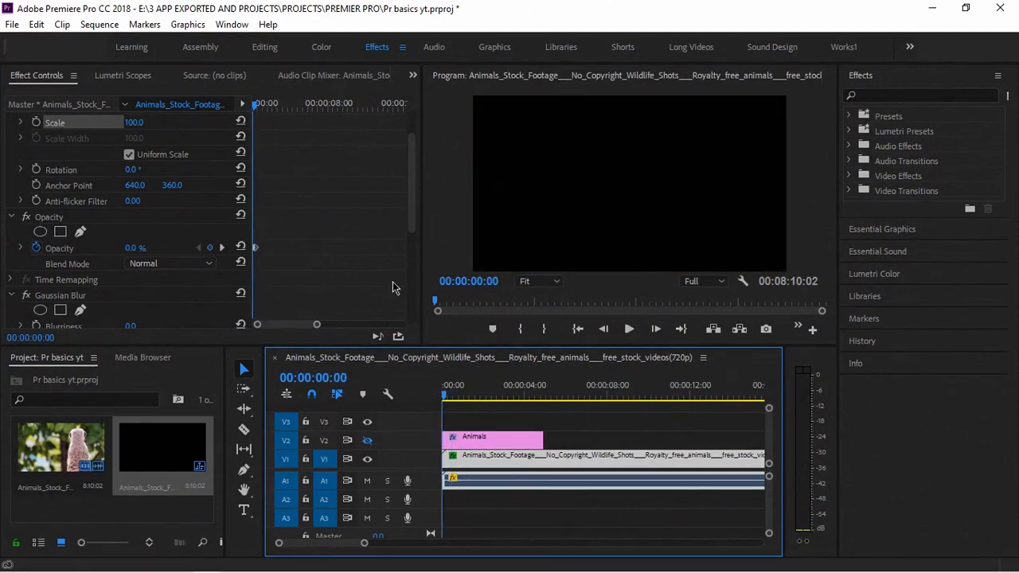
Remove the clip's existing Gaussian Blur, and apply a new Gaussian Blur from the Blur & Sharpen effects to the V1 clip.
click(77, 299)
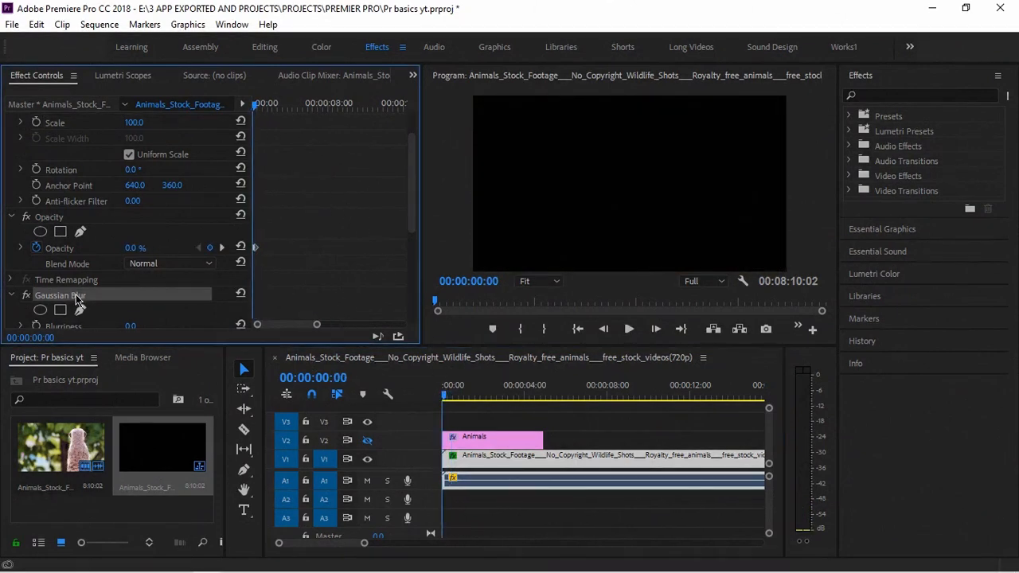
key(Delete)
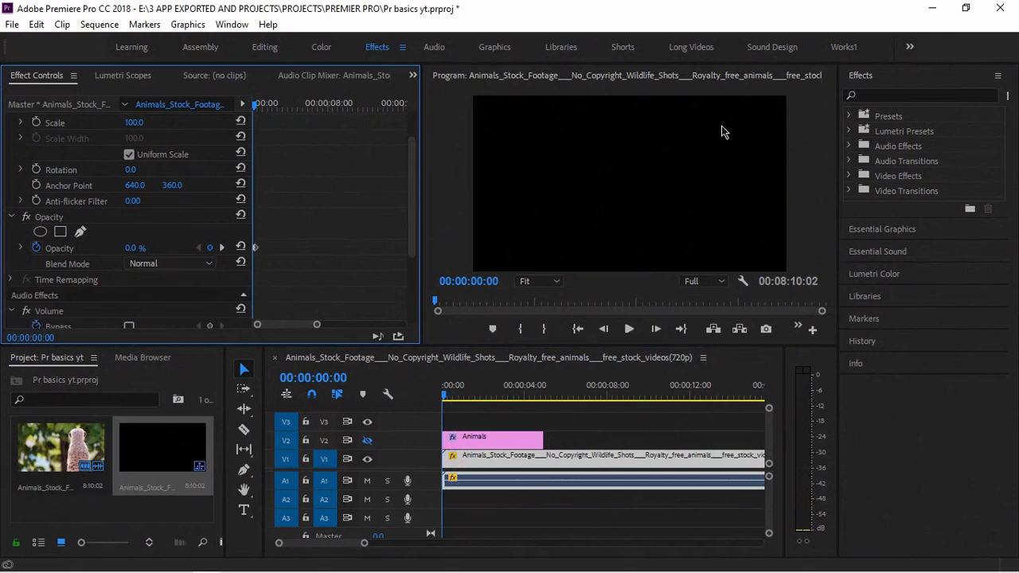
click(873, 97)
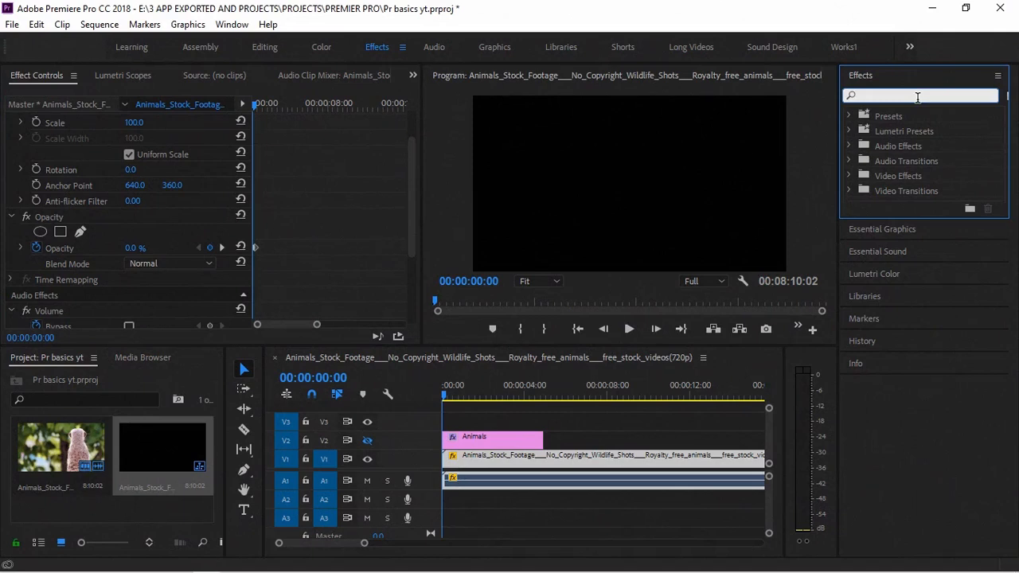
text(gauss)
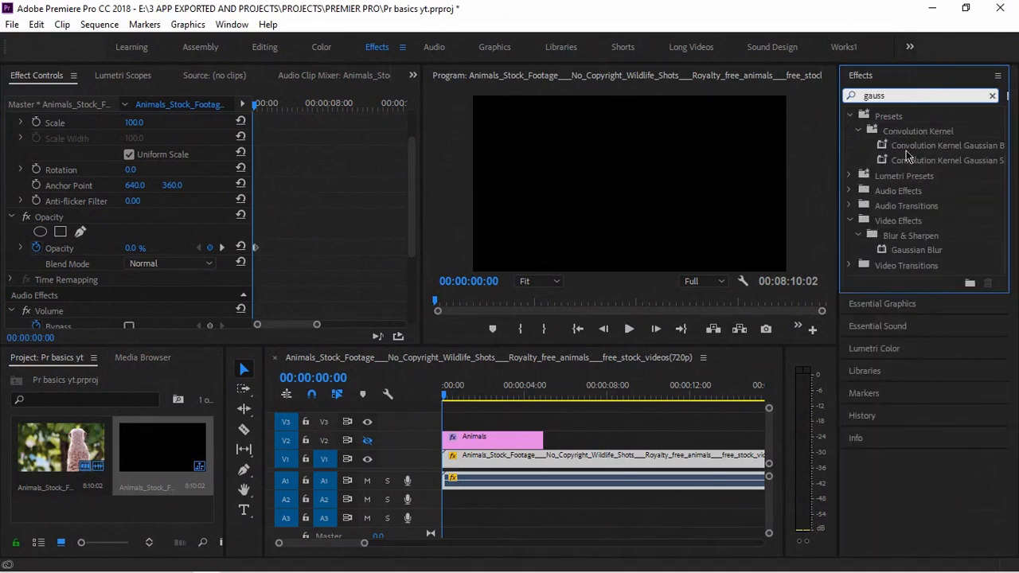
drag(959, 251, 585, 460)
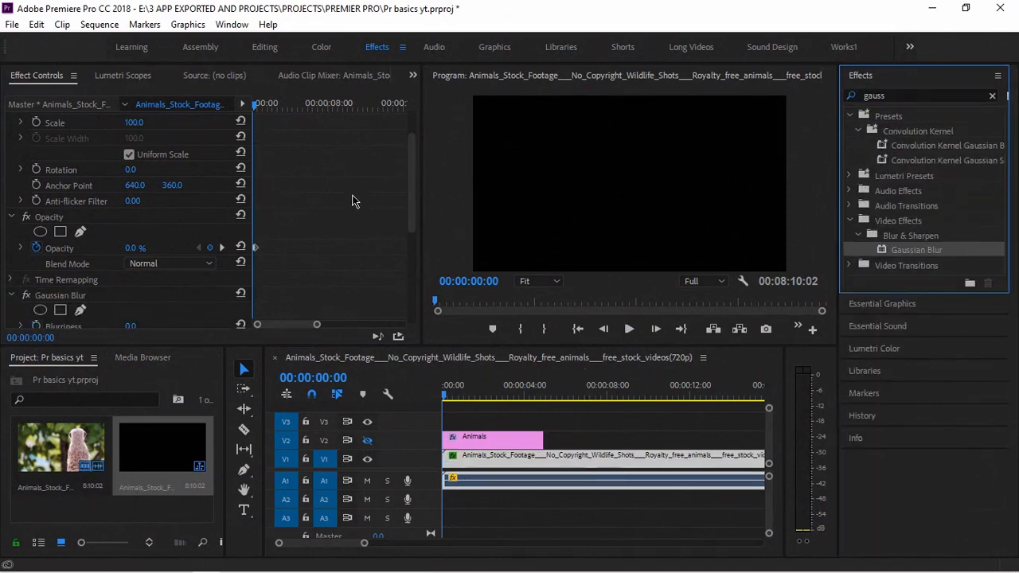
Add Gaussian Blur Blurriness keyframes of 0 at 00:00:00:15 and 60 at 00:00:01:22.
drag(444, 396, 452, 399)
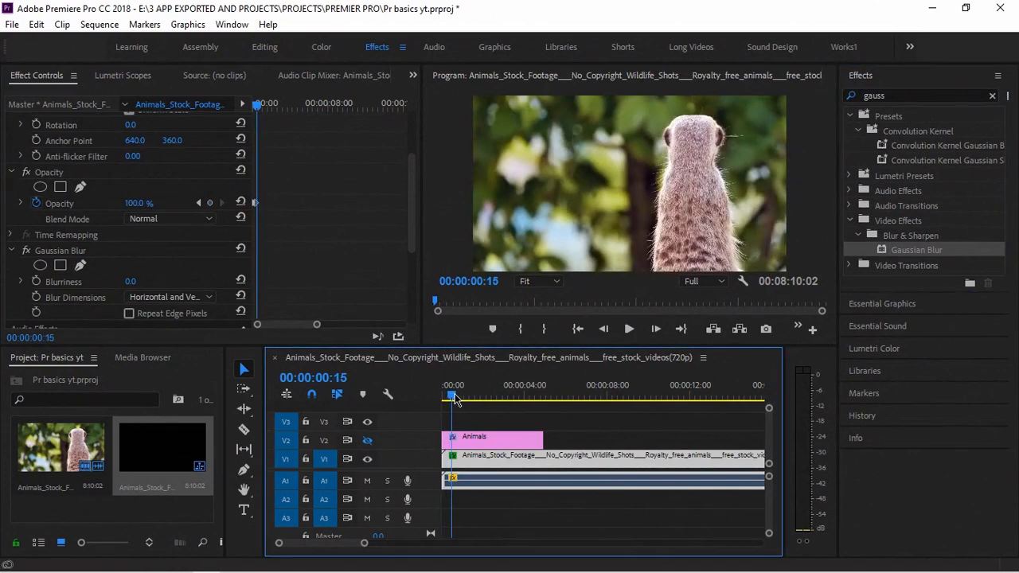
click(50, 284)
key(space)
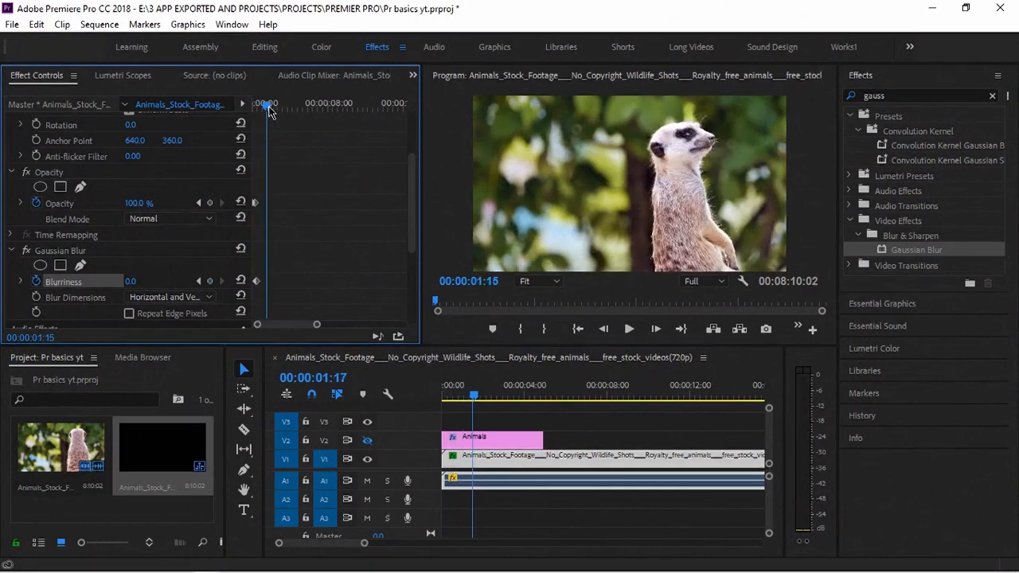
key(space)
click(131, 282)
text(60)
key(Return)
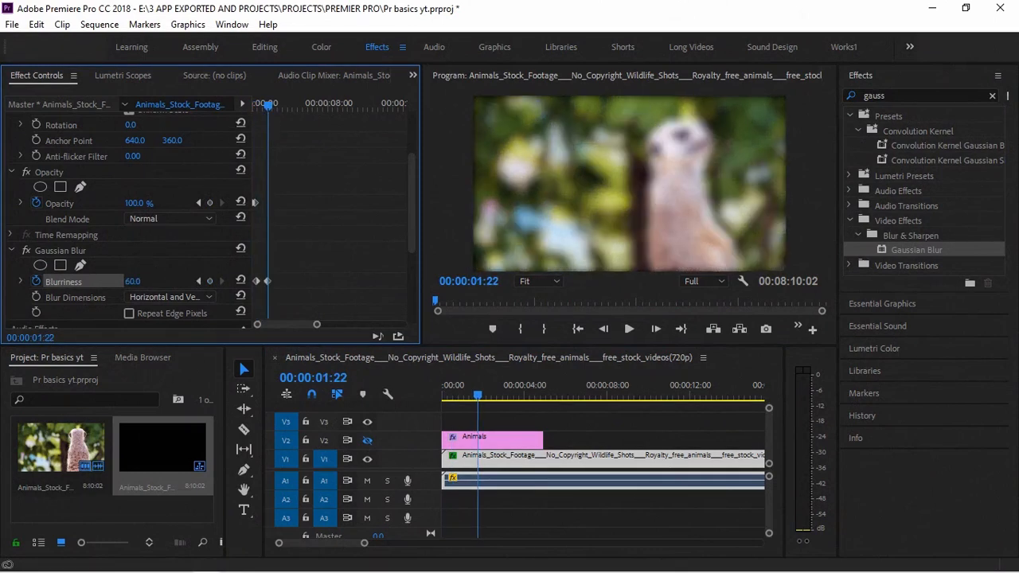
Enable Repeat Edge Pixels for the Gaussian Blur and set the second Blurriness keyframe to 31.
click(128, 313)
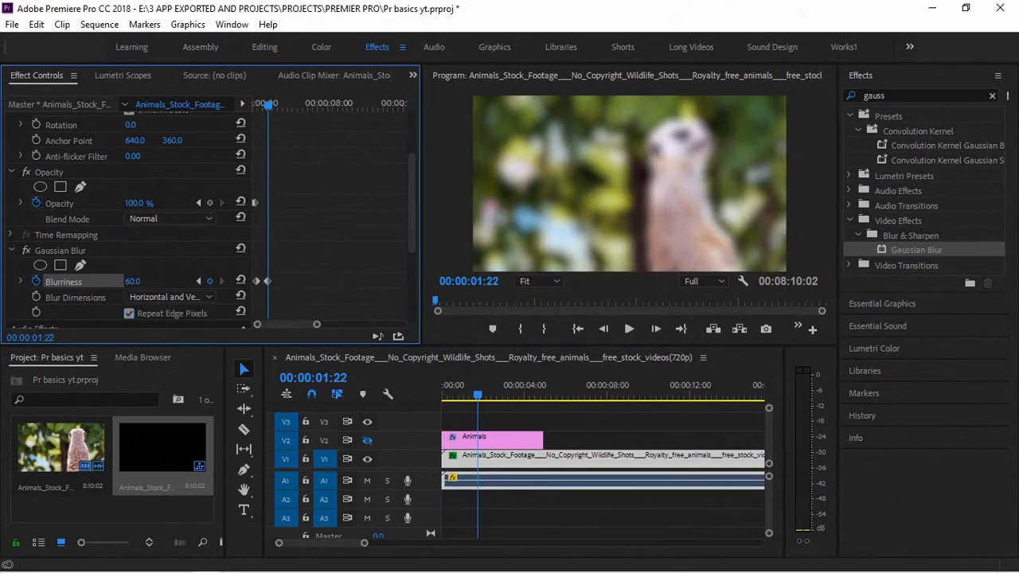
drag(132, 282, 108, 282)
Add a third Blurriness keyframe at 00:00:03:14 with its value reset to 0.
key(space)
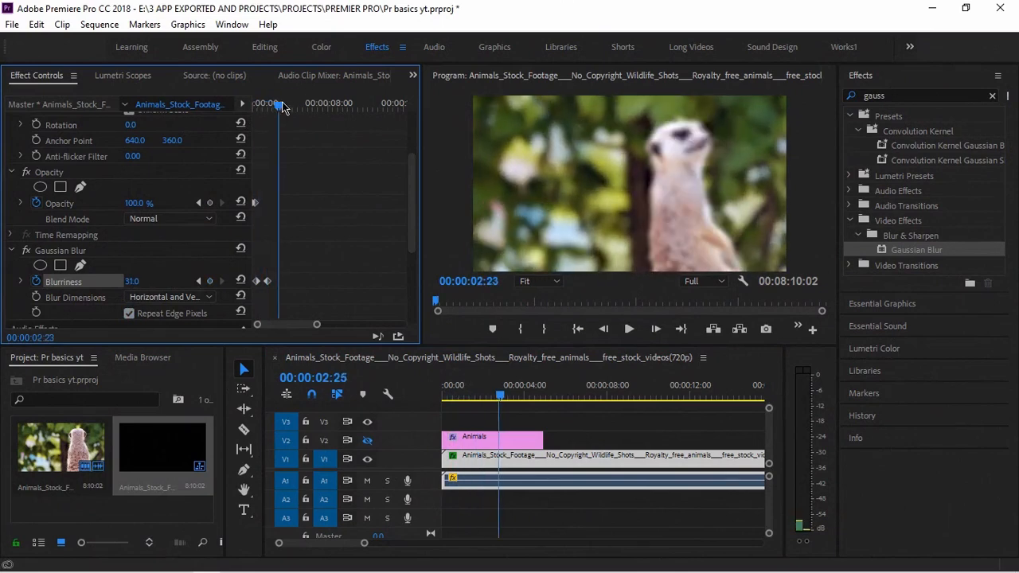
key(space)
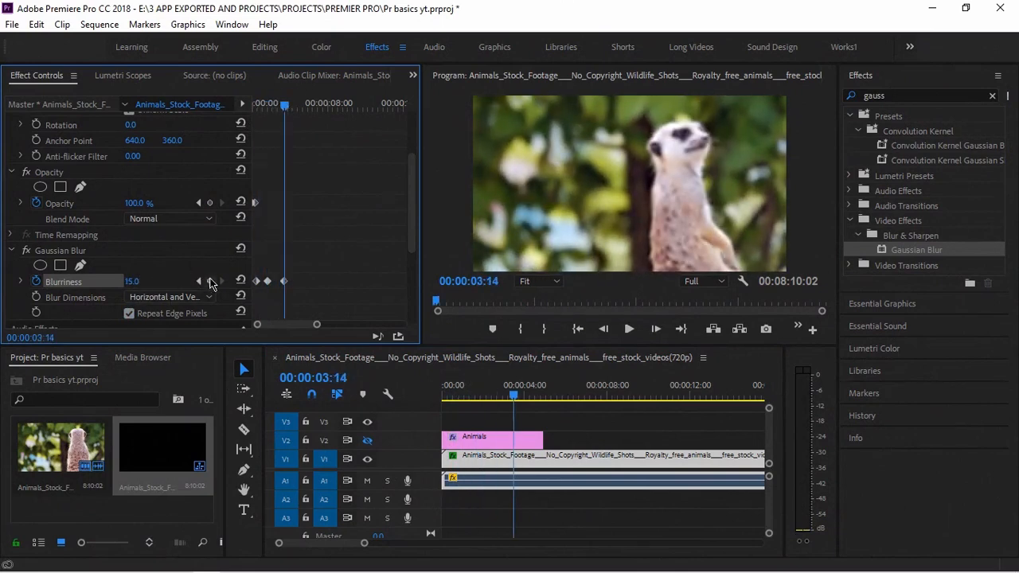
click(241, 280)
Play the clip from near its beginning to review the animated blur between the Blurriness keyframes.
drag(511, 401, 456, 408)
key(space)
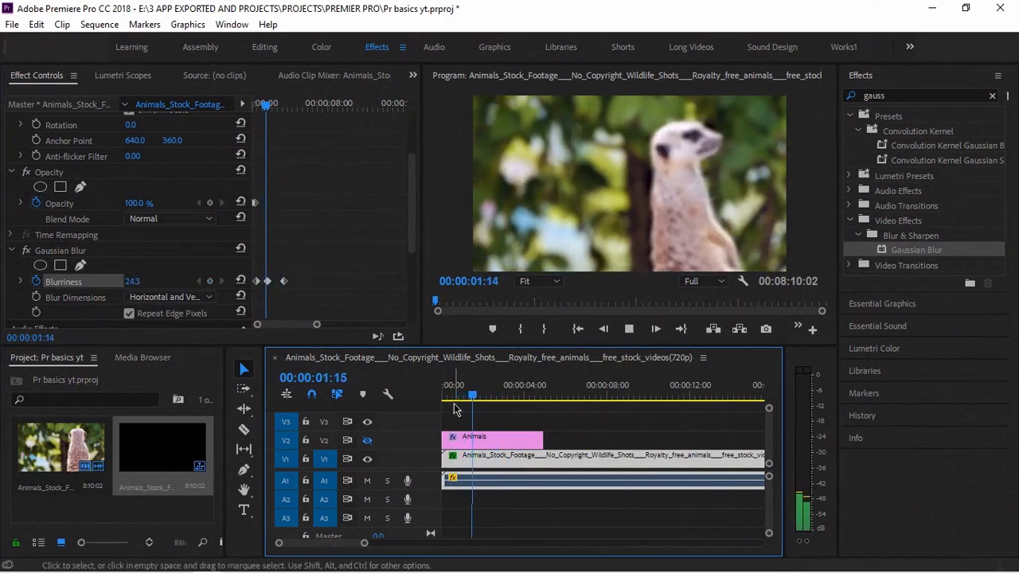
key(space)
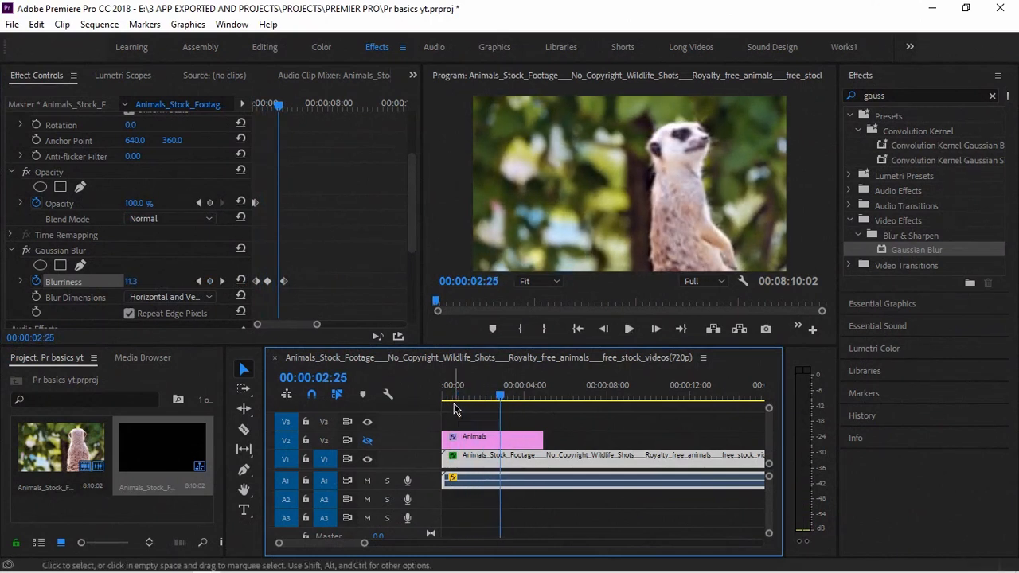